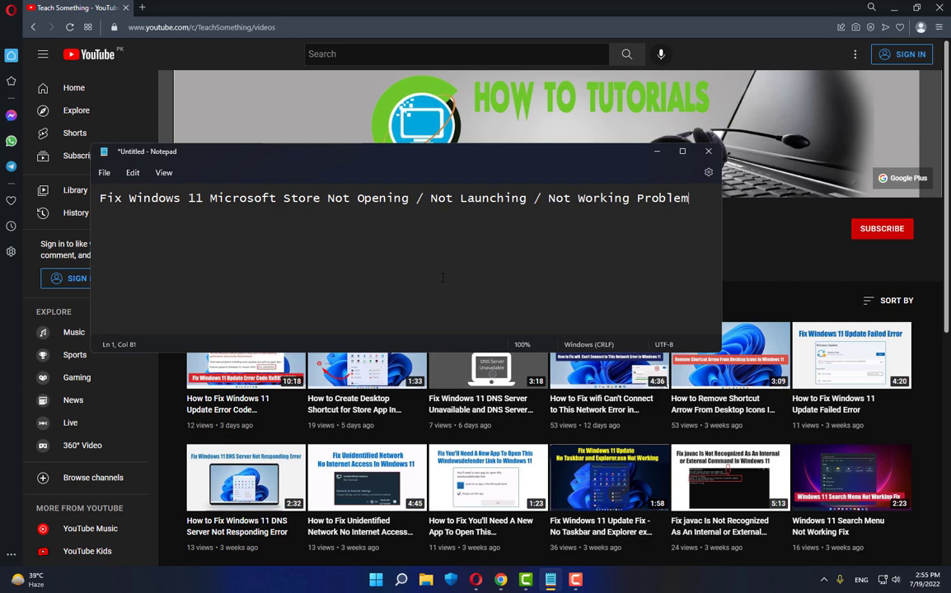
# Minimize the Notepad note and open the Other troubleshooters page under System > Troubleshoot in Windows Settings.
pyautogui.click(657, 151)
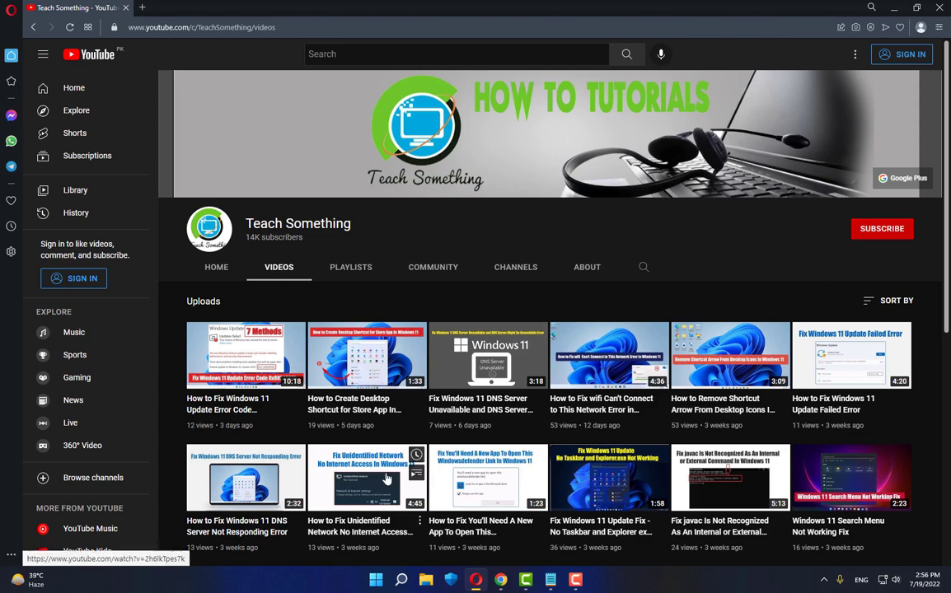
pyautogui.click(377, 582)
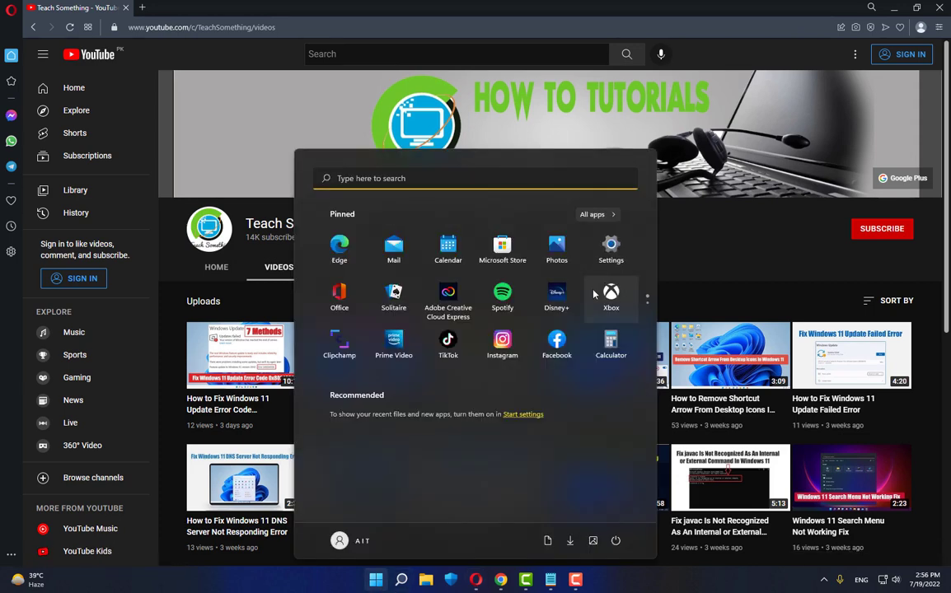
pyautogui.click(609, 252)
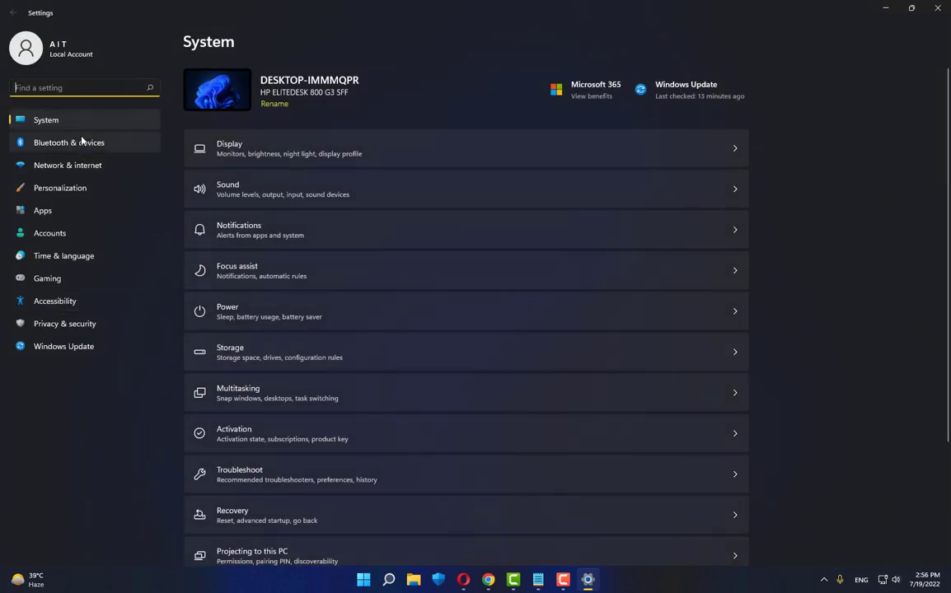
pyautogui.click(47, 122)
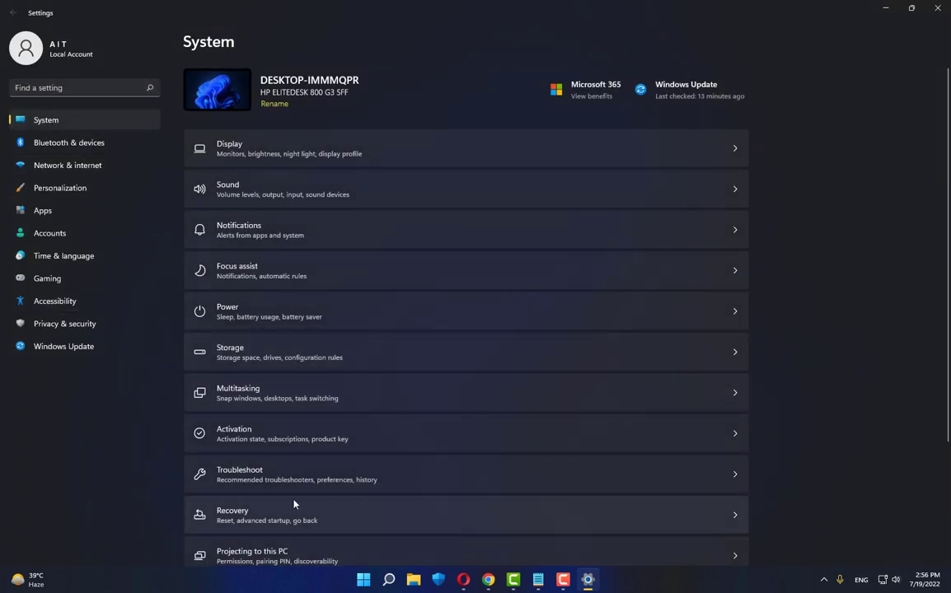
pyautogui.click(313, 481)
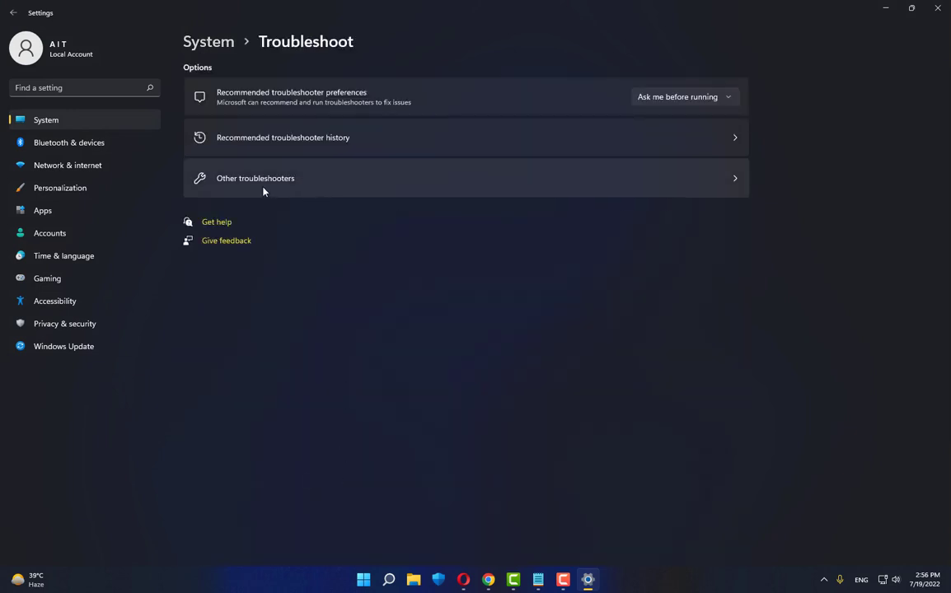
pyautogui.click(289, 183)
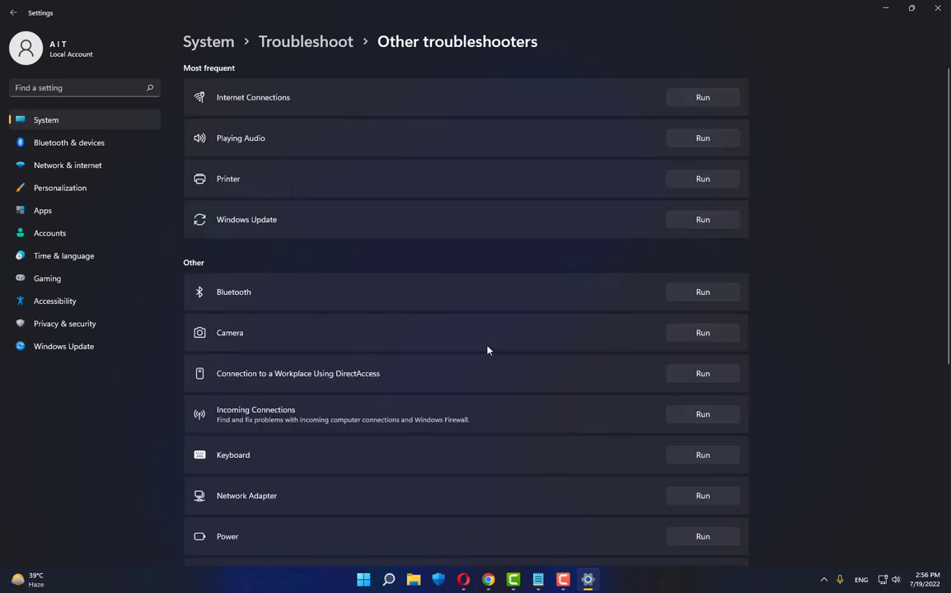
# Run the Windows Store Apps troubleshooter, view its detailed report, and close both the troubleshooter and Settings.
pyautogui.scroll(-4, 485, 345)
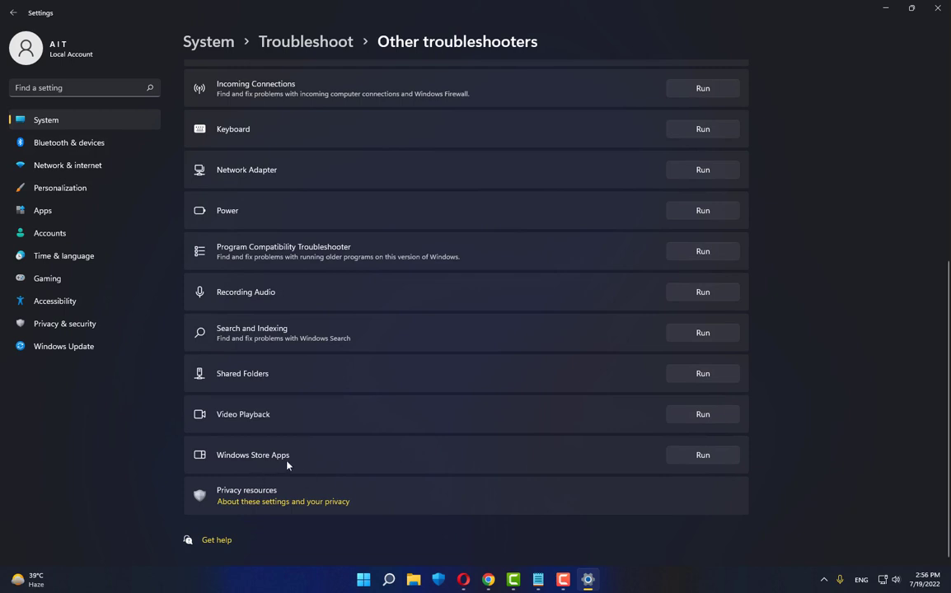
pyautogui.click(702, 455)
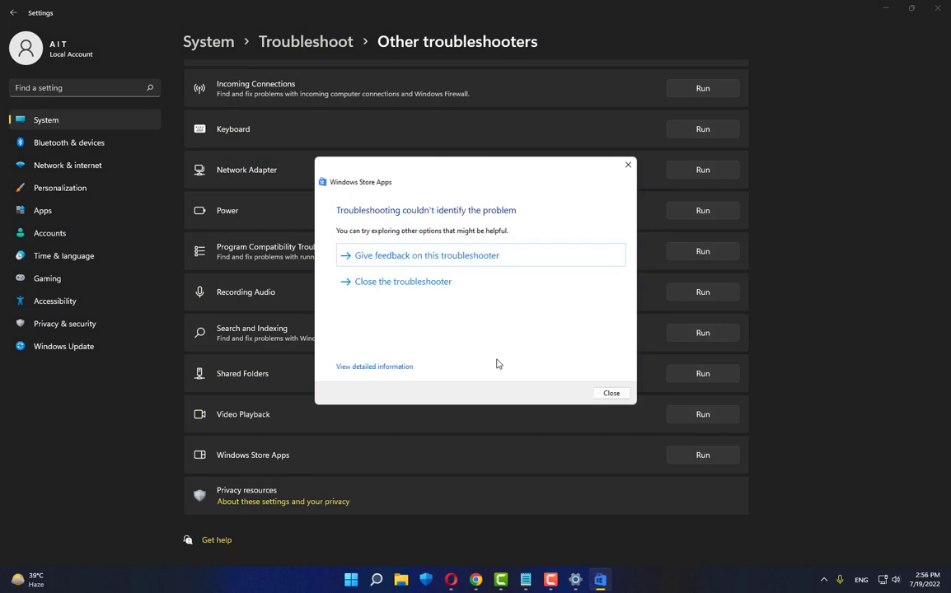
pyautogui.click(383, 367)
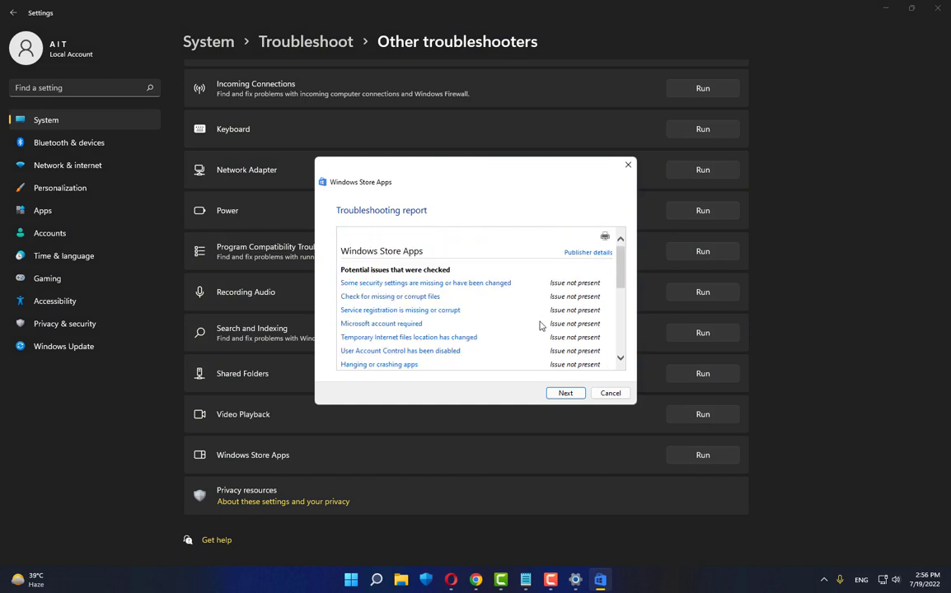
pyautogui.click(563, 395)
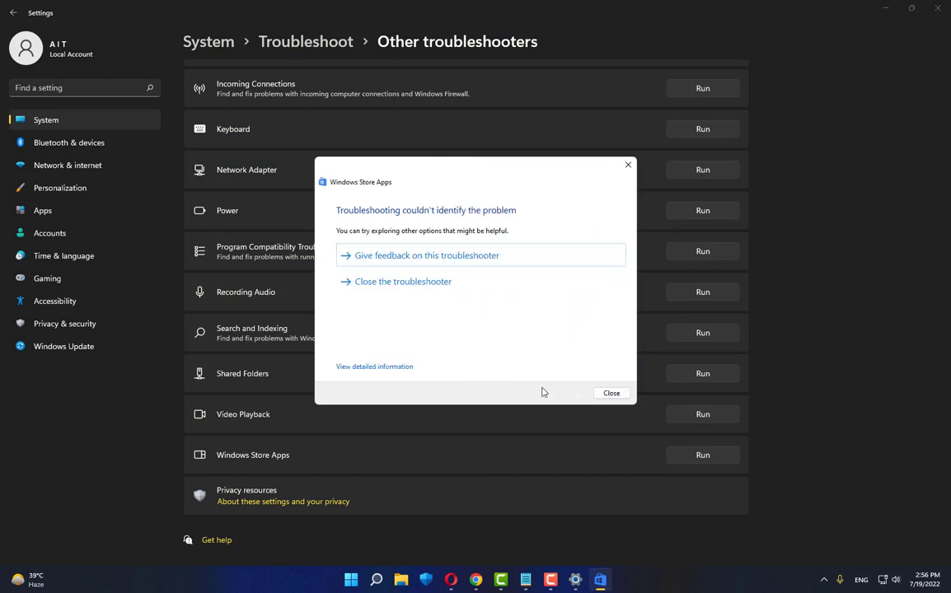
pyautogui.click(611, 394)
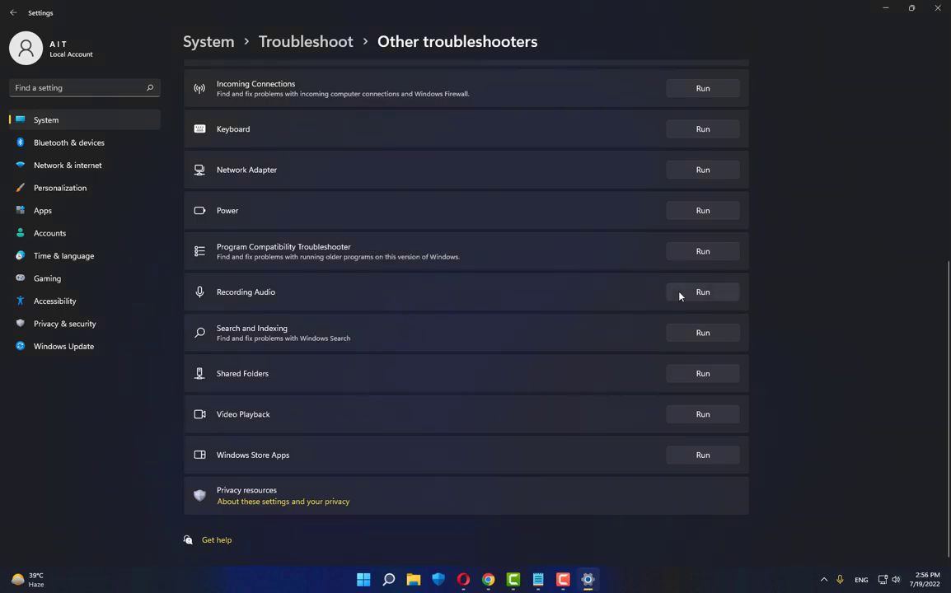
pyautogui.scroll(3, 741, 206)
pyautogui.click(937, 8)
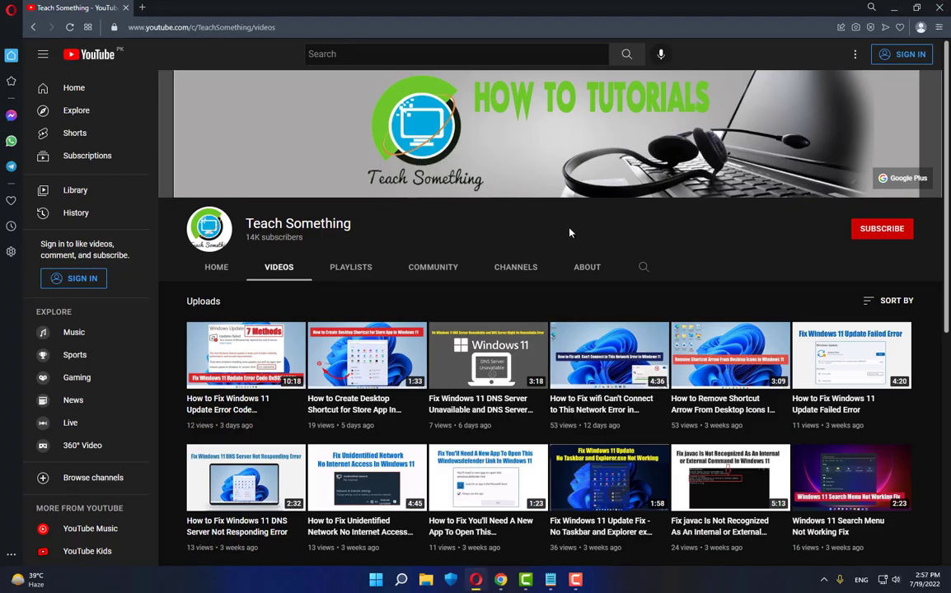
# Search Windows for cmd and open Command Prompt as administrator.
pyautogui.click(401, 580)
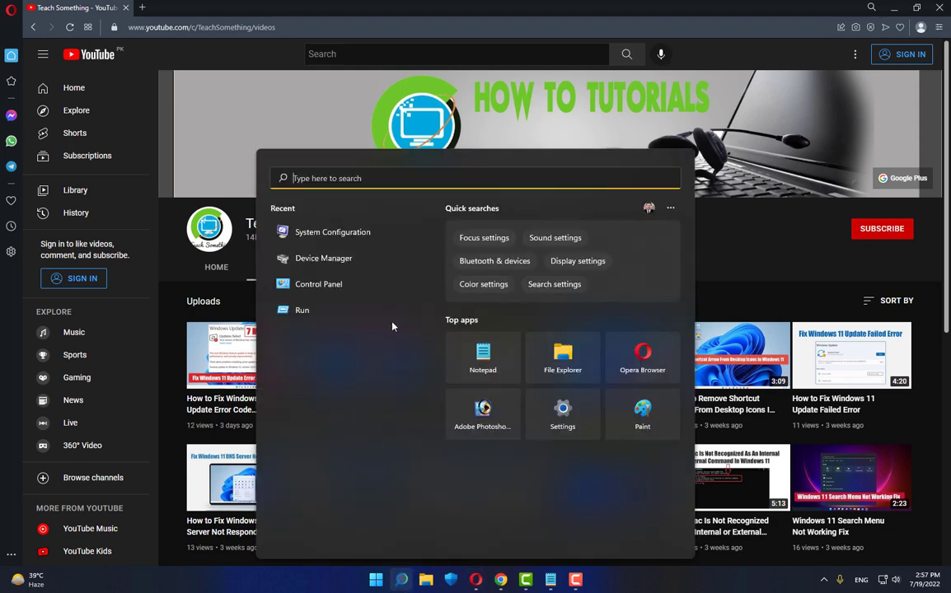
pyautogui.write('cmd')
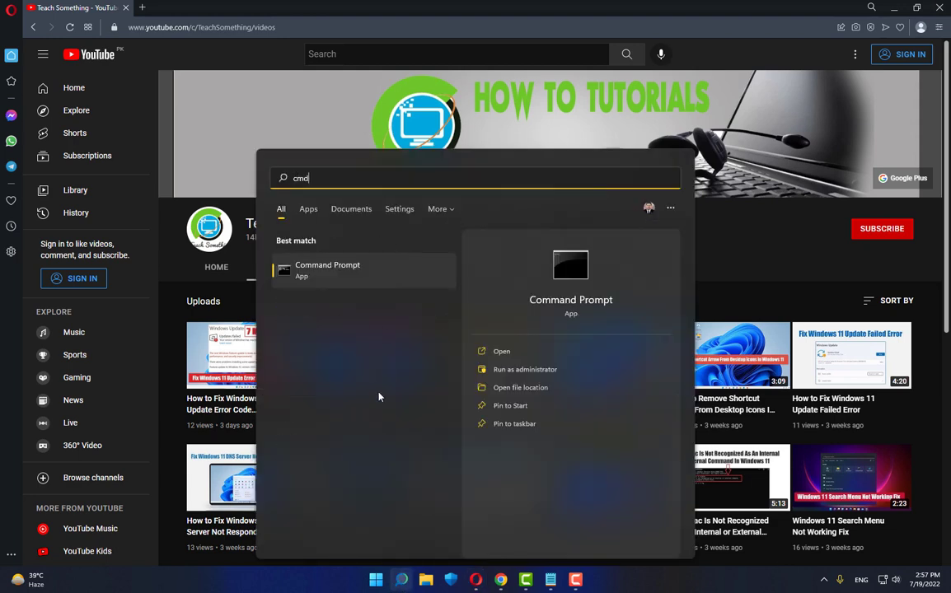
pyautogui.rightClick(329, 276)
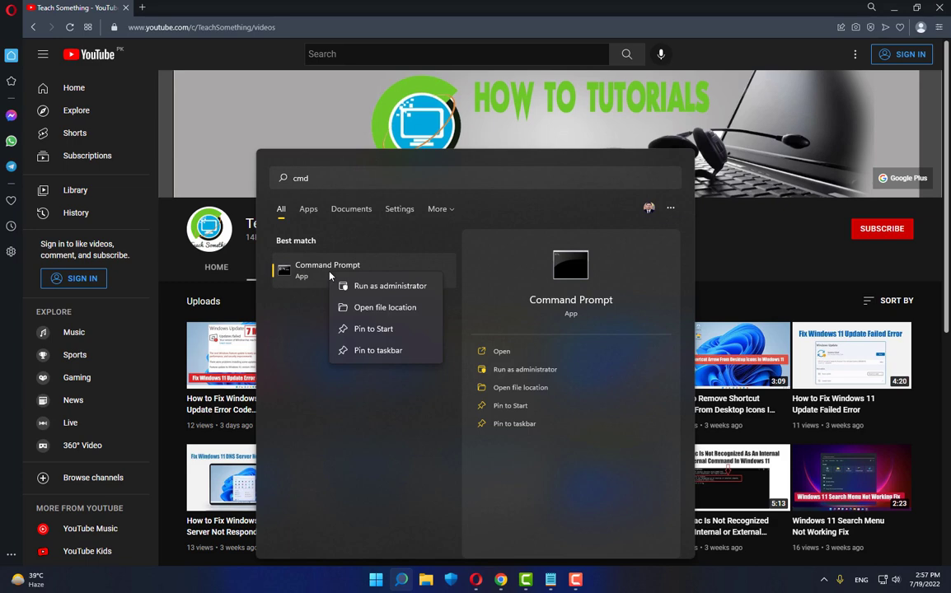
pyautogui.click(389, 286)
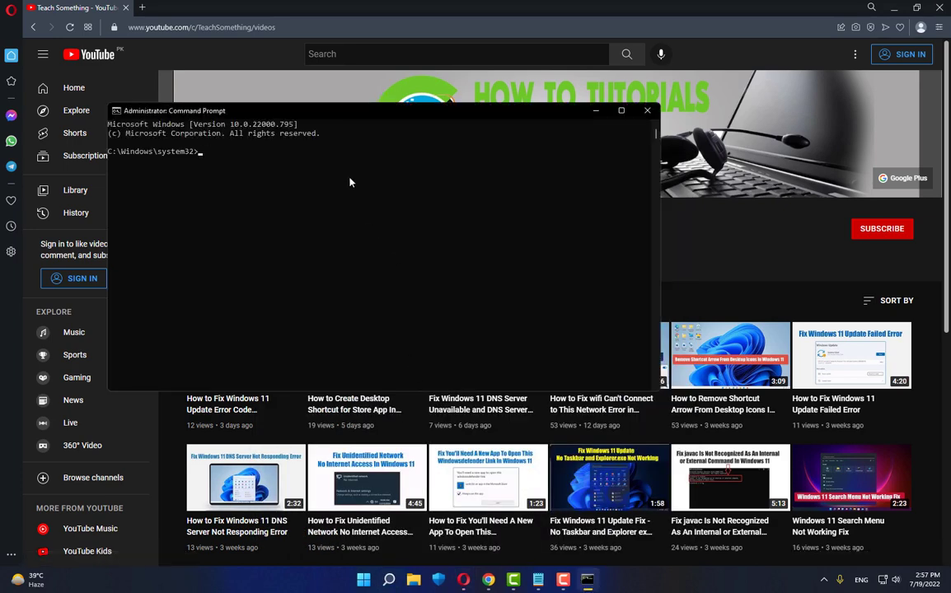
pyautogui.moveTo(343, 115); pyautogui.dragTo(367, 117)
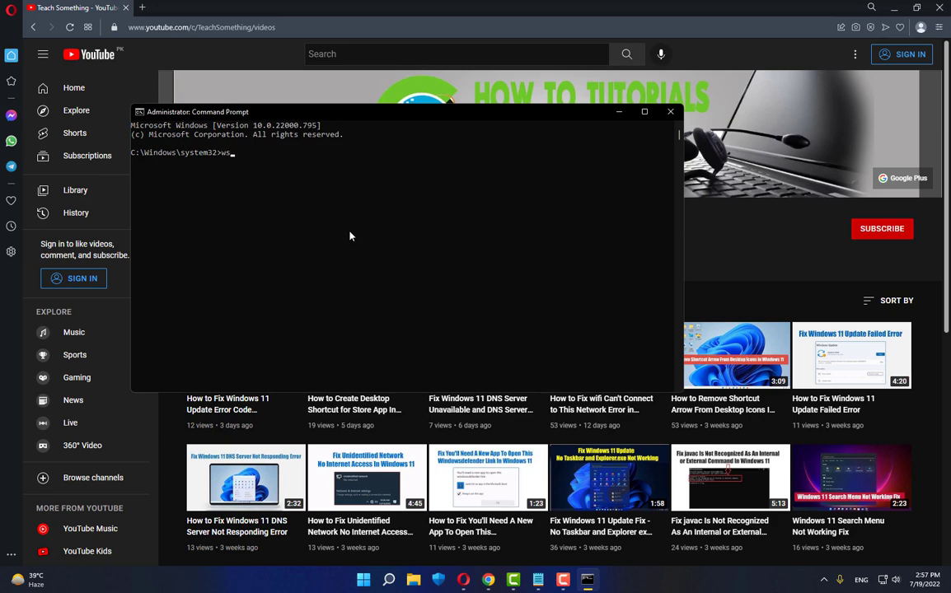
# Reset the Microsoft Store cache with the wsreset command, then close the Store window and exit Command Prompt.
pyautogui.write('wsreset')
pyautogui.press('Return')
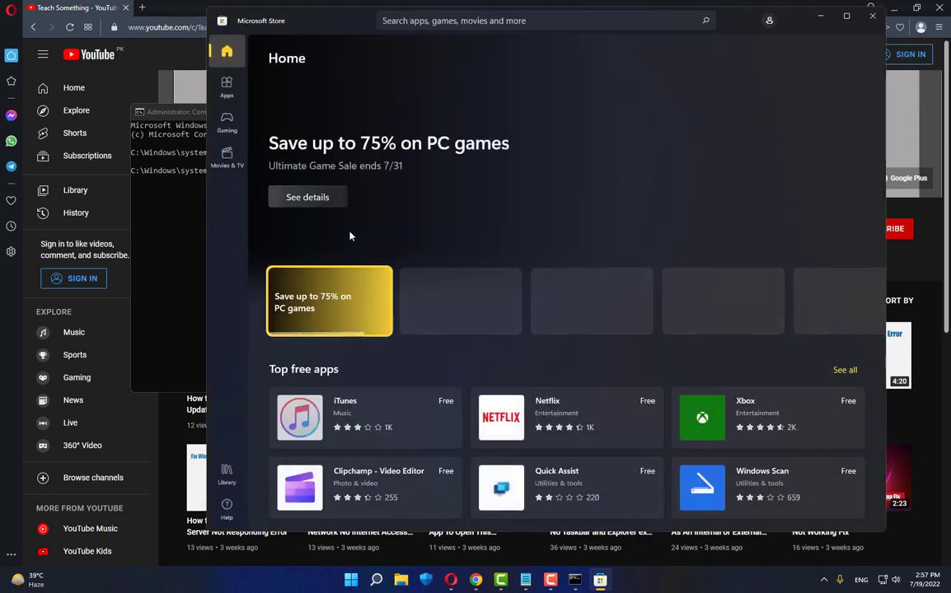
pyautogui.click(869, 20)
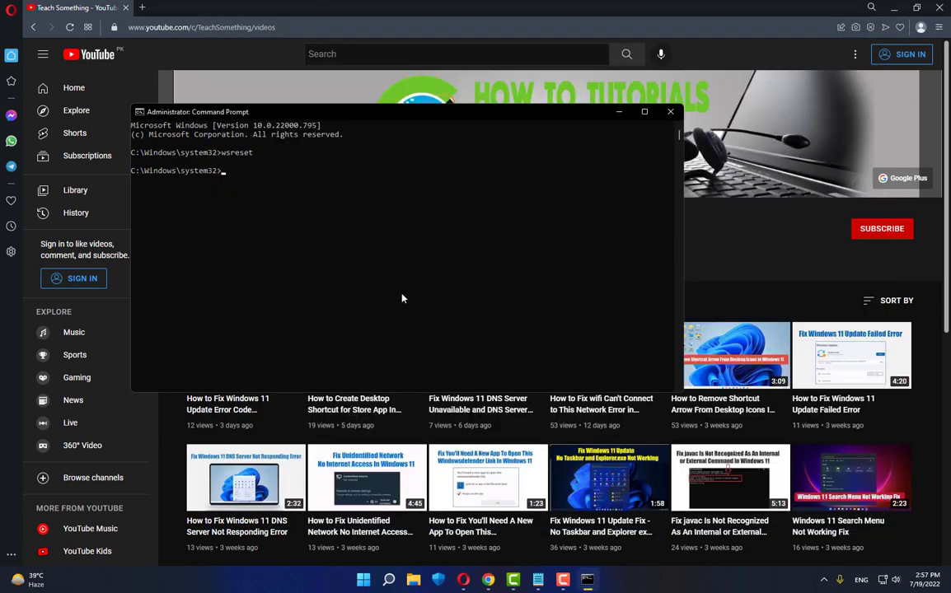
pyautogui.write('xit')
pyautogui.press('Return')
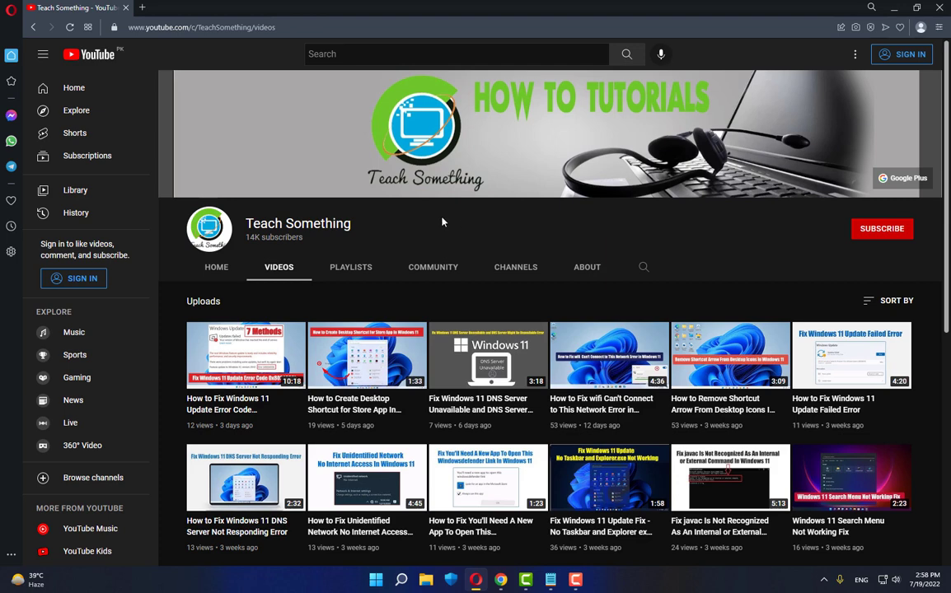
# In Windows Settings, find Microsoft Store in Apps & features by searching for "store" and open its advanced options.
pyautogui.press('super')
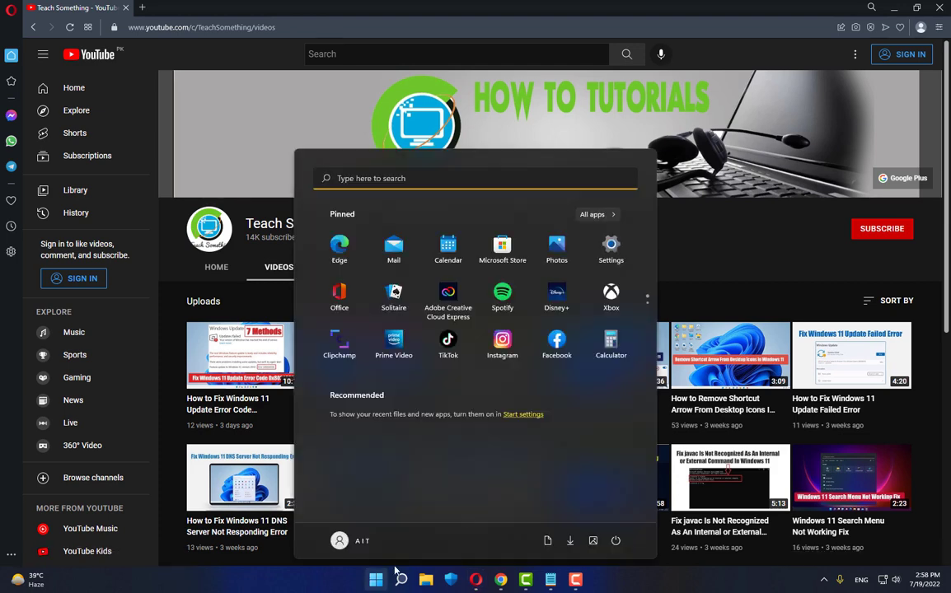
pyautogui.click(611, 247)
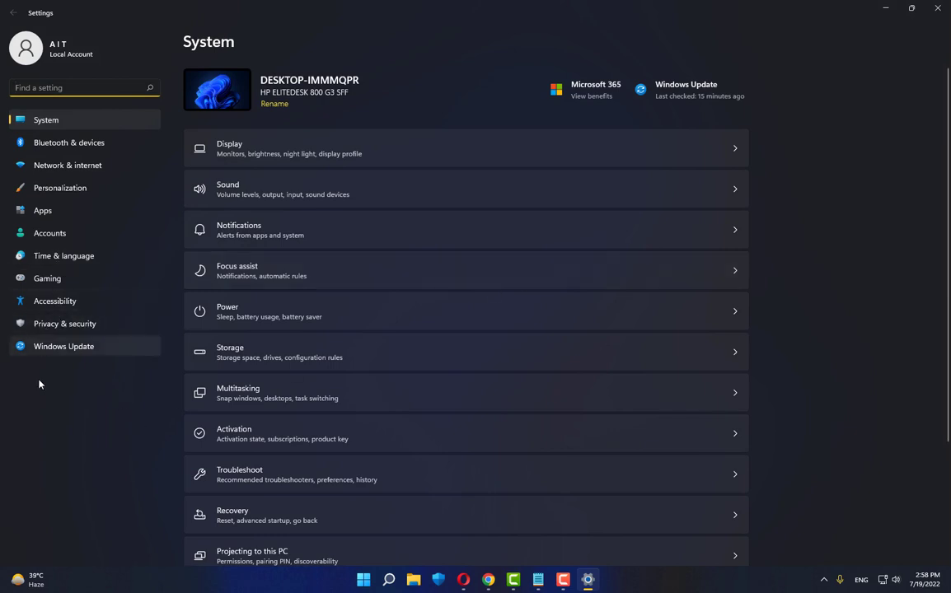
pyautogui.click(47, 216)
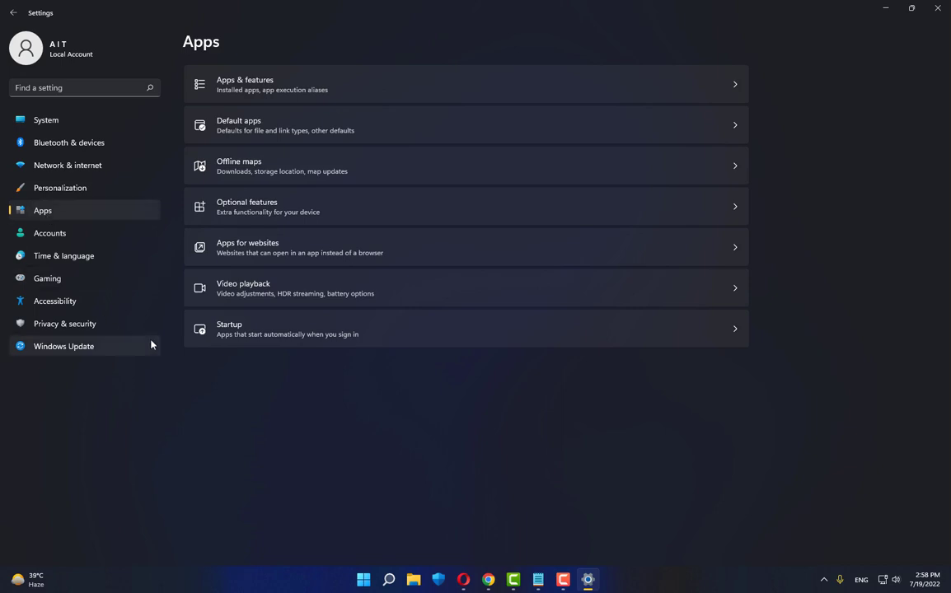
pyautogui.click(250, 80)
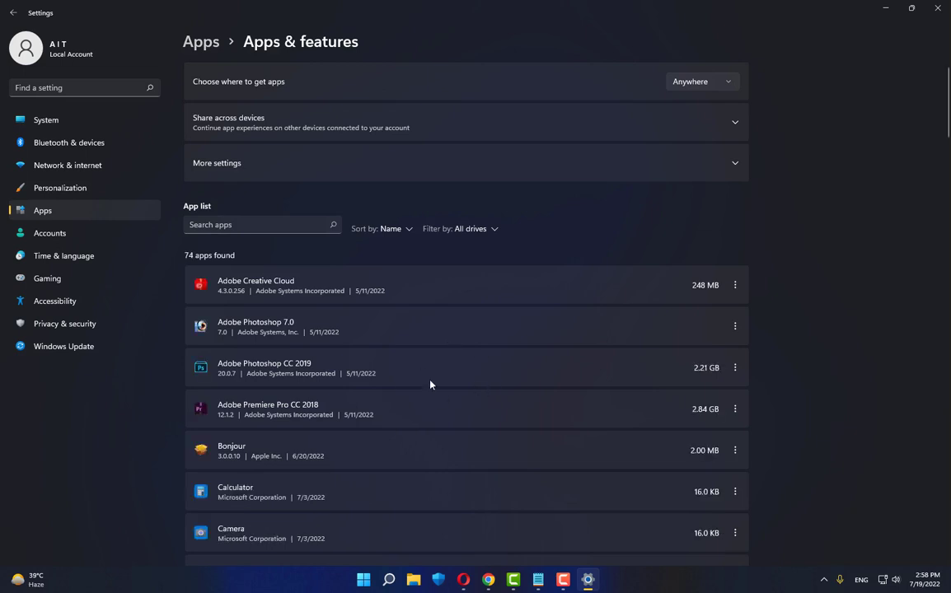
pyautogui.click(238, 226)
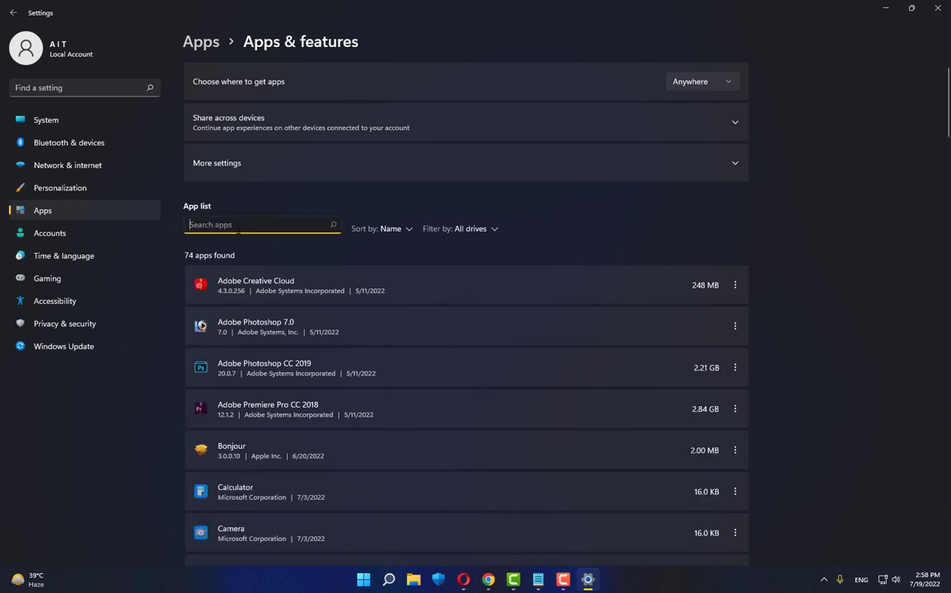
pyautogui.write('store')
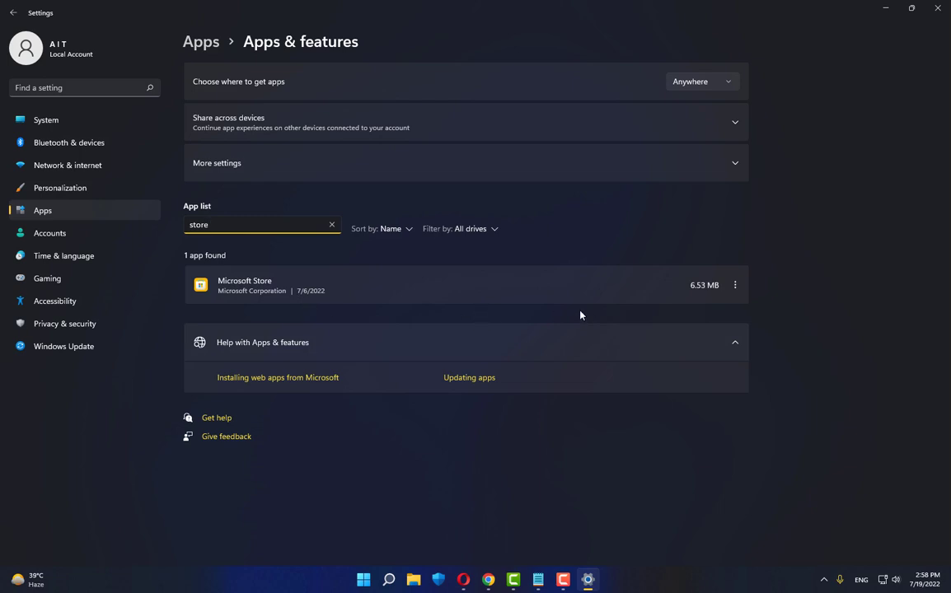
pyautogui.click(735, 288)
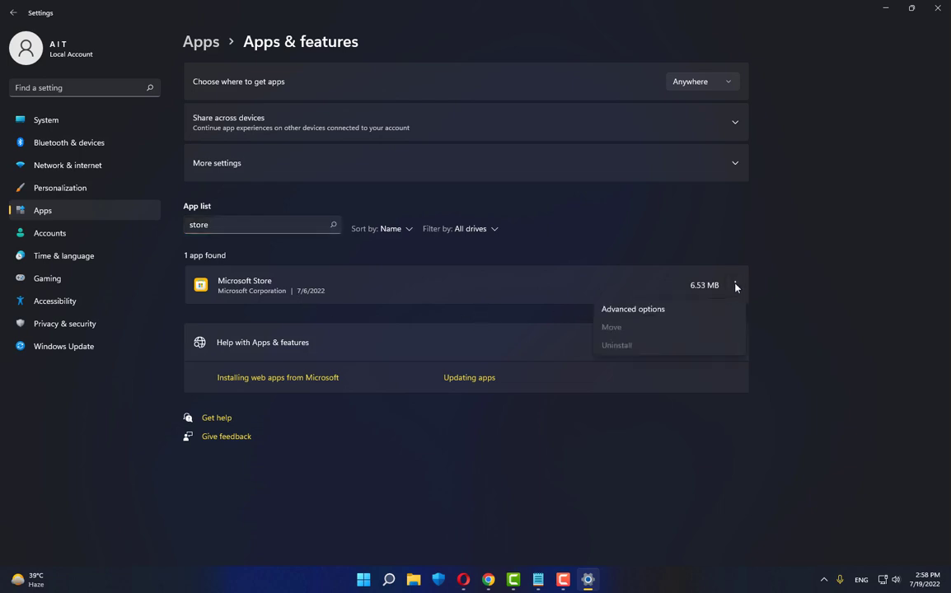
pyautogui.click(636, 311)
# Repair the Microsoft Store app, reset it with confirmation, and close Settings.
pyautogui.scroll(-5, 373, 325)
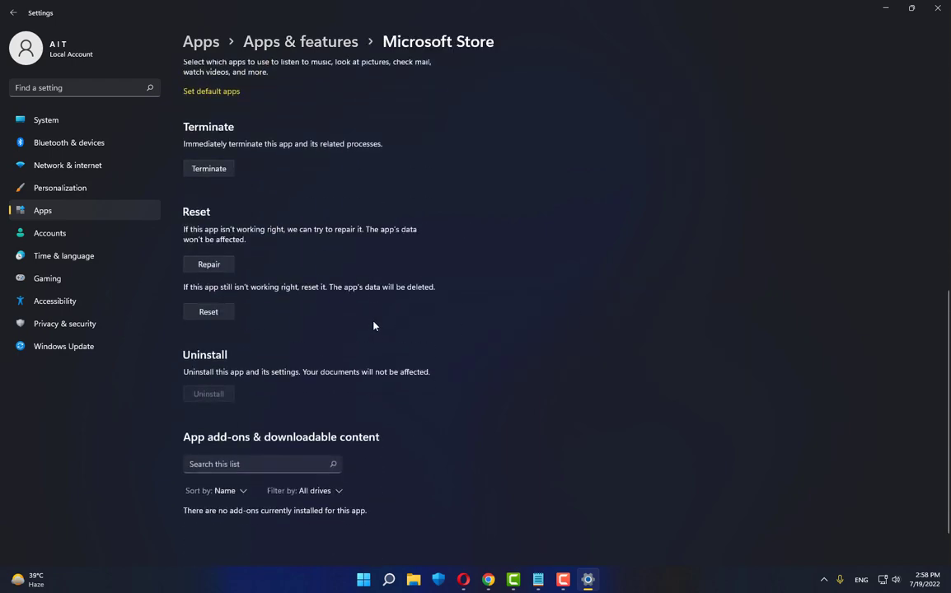
pyautogui.click(213, 265)
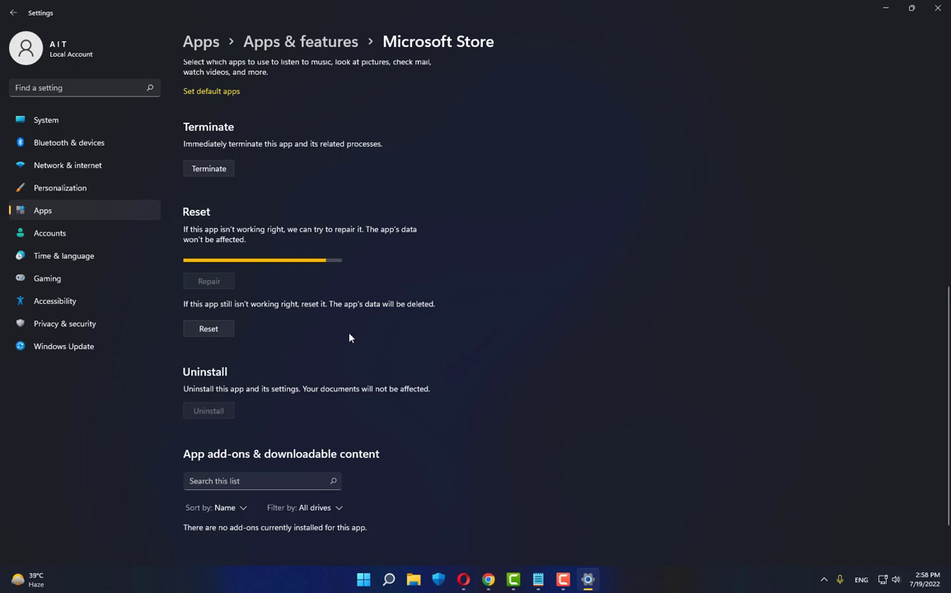
pyautogui.click(210, 312)
pyautogui.click(259, 284)
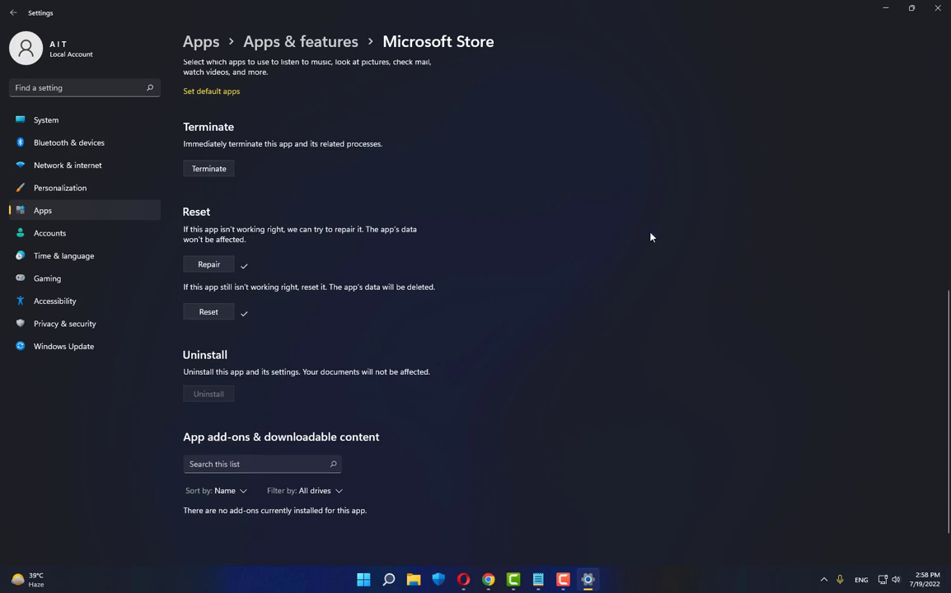
pyautogui.click(939, 9)
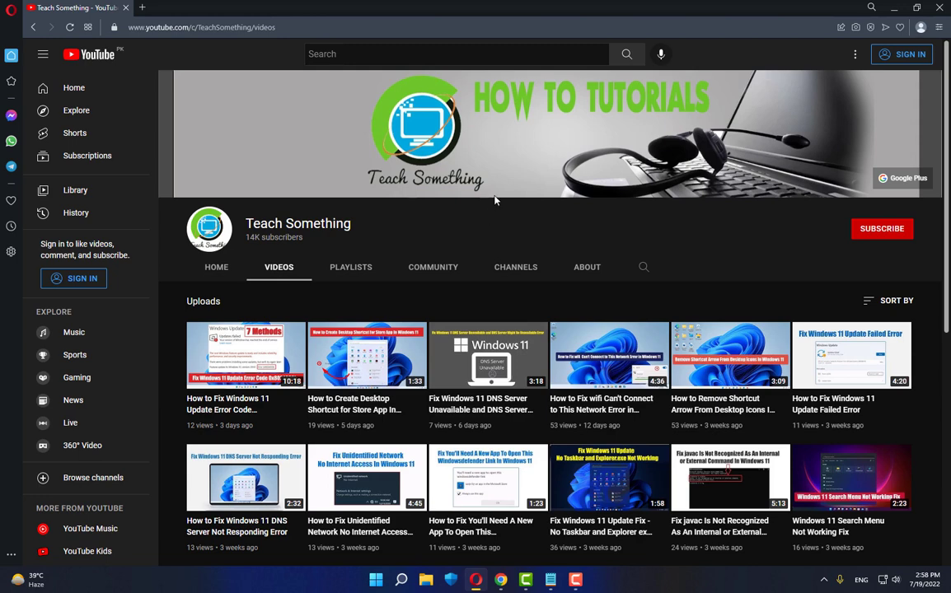
# Search Windows for services and open the Services app.
pyautogui.click(402, 580)
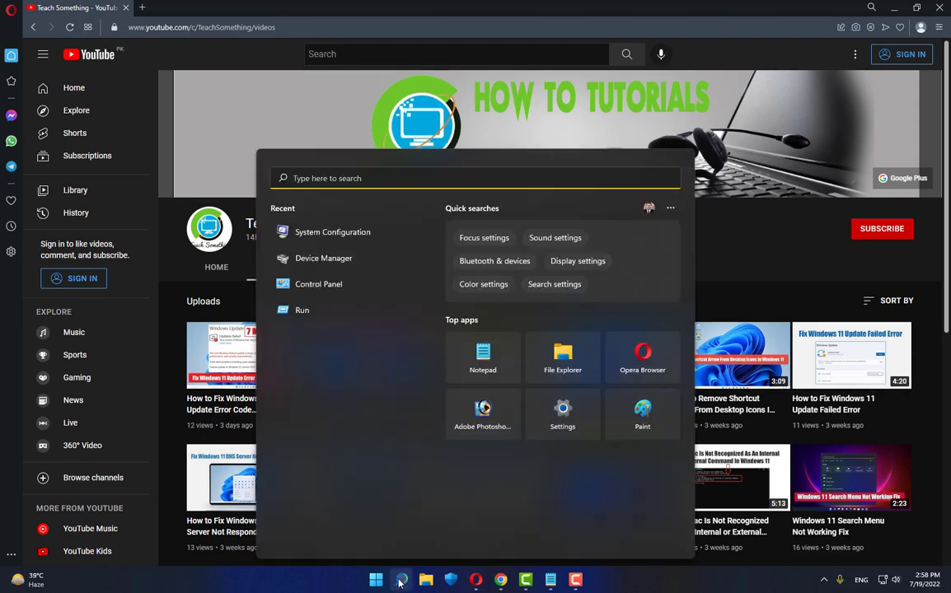
pyautogui.write('services')
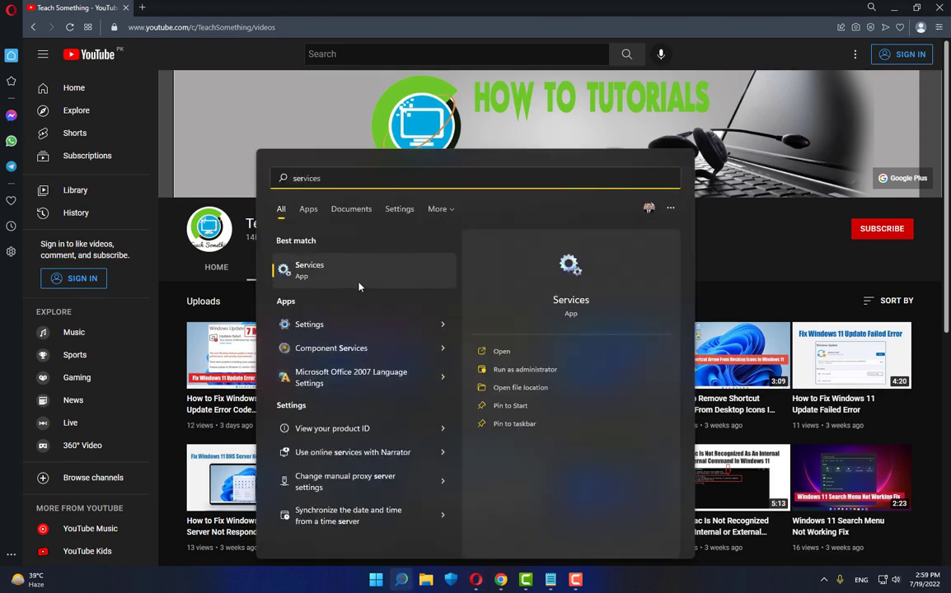
pyautogui.click(358, 285)
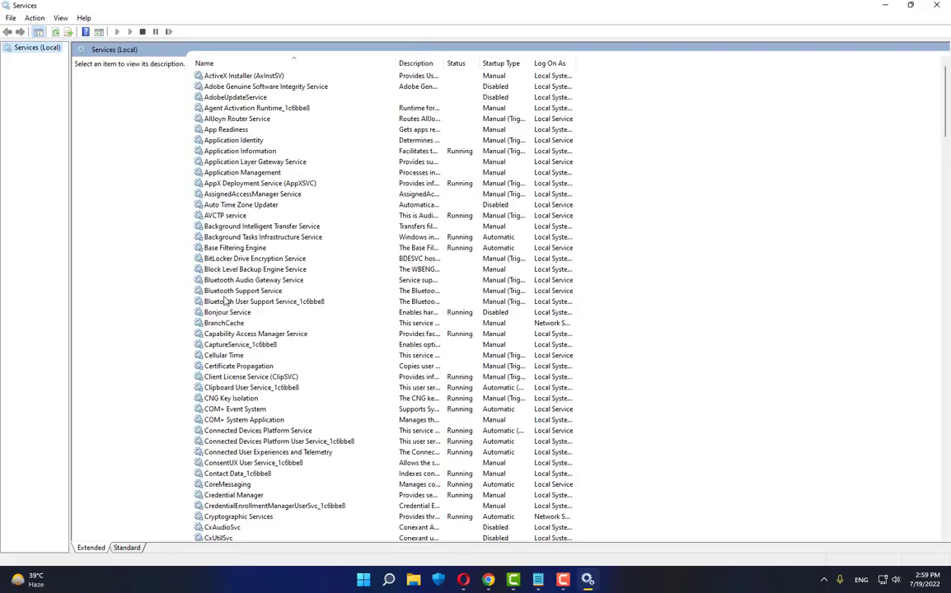
# In the services list, find Windows Update, set its startup type to Automatic and apply the change.
pyautogui.click(224, 301)
pyautogui.press('w')
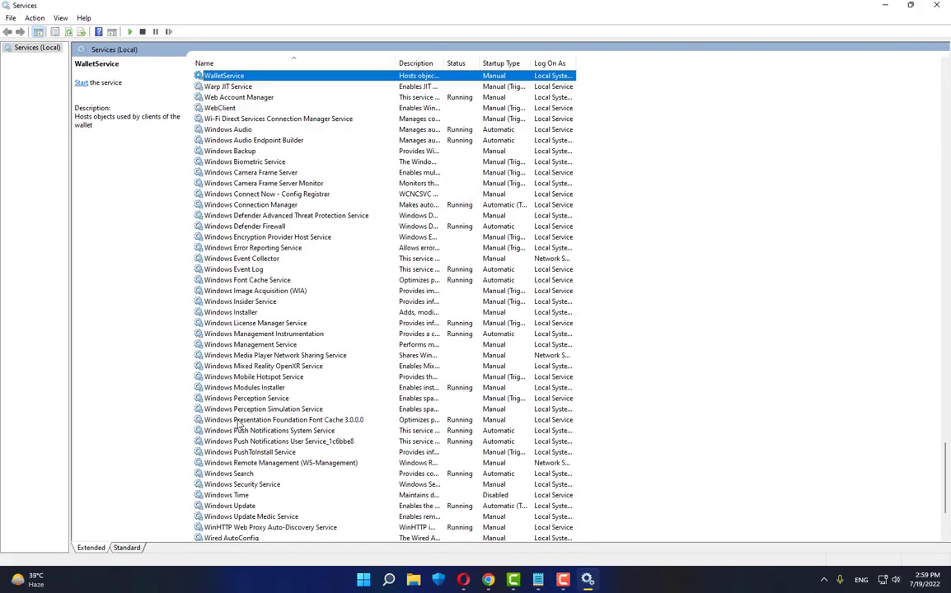
pyautogui.scroll(-1, 263, 483)
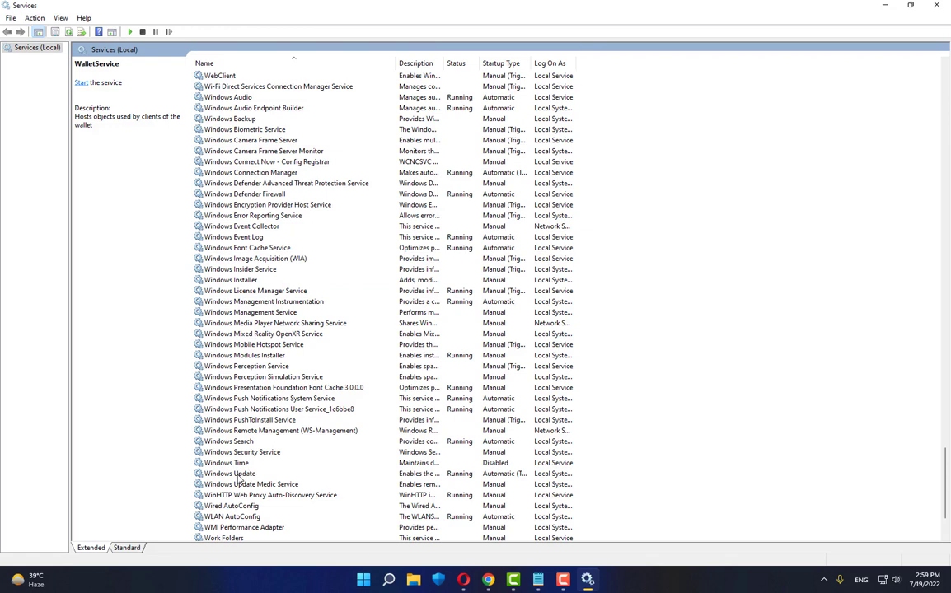
pyautogui.doubleClick(235, 475)
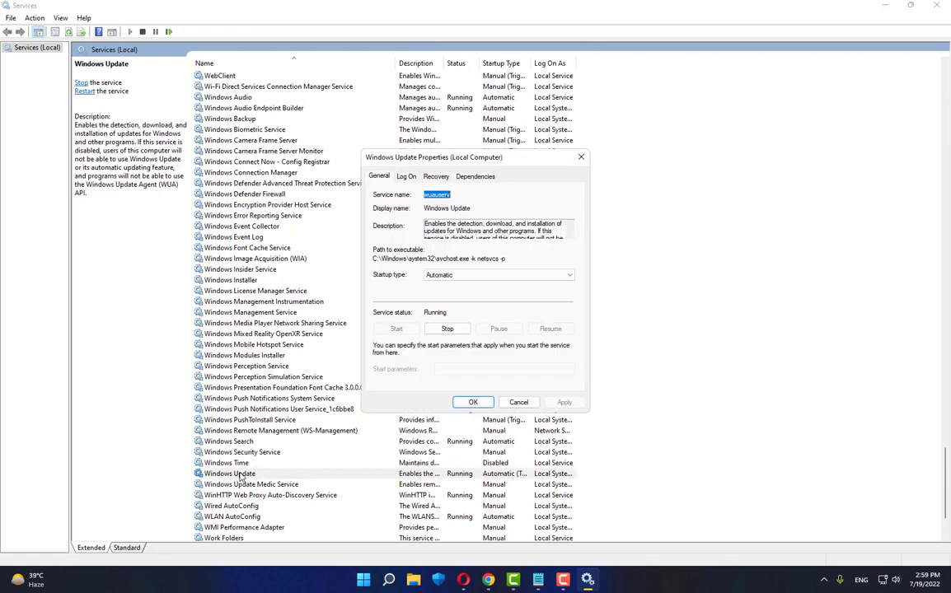
pyautogui.click(453, 277)
pyautogui.click(438, 295)
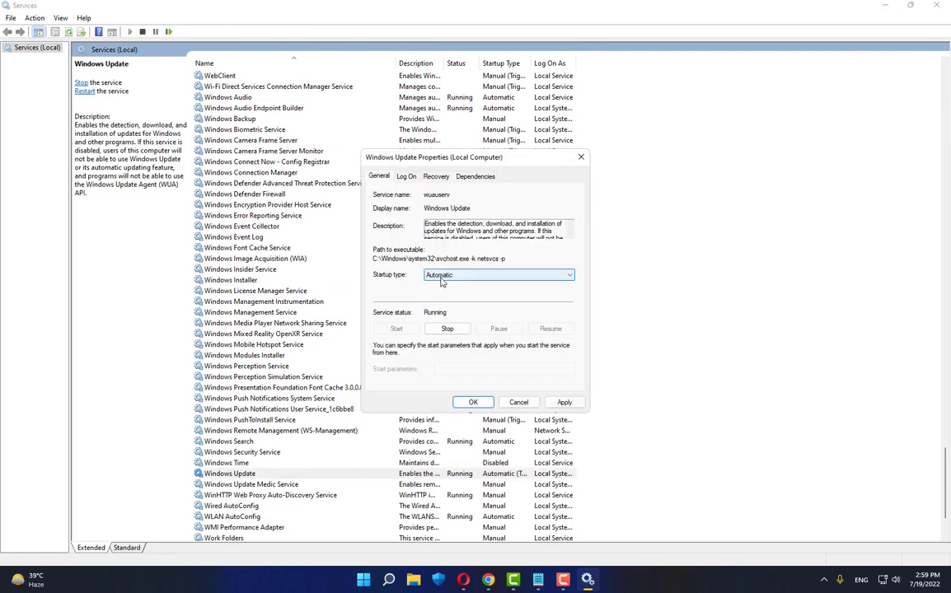
pyautogui.click(556, 404)
pyautogui.click(481, 405)
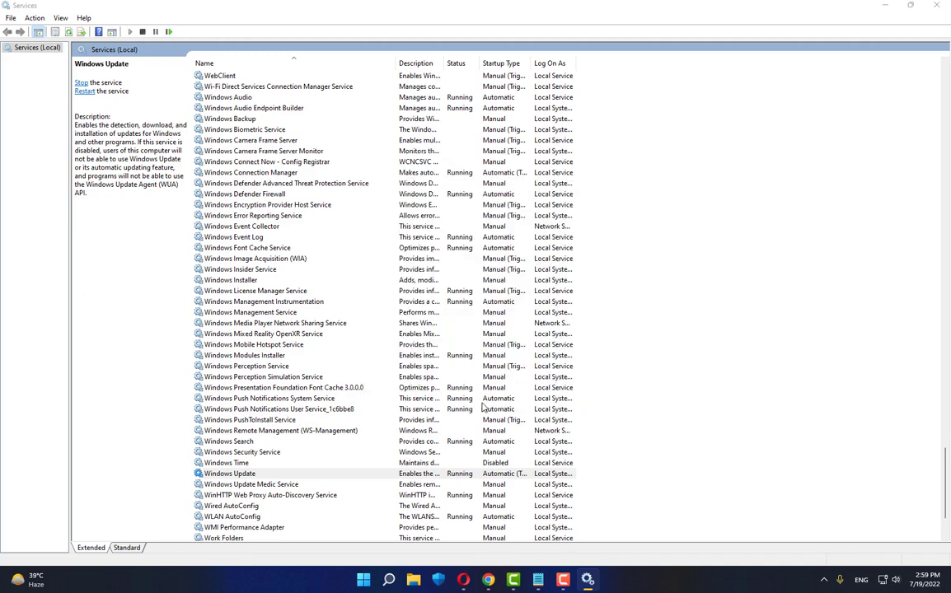
# Set the Background Intelligent Transfer Service's startup type to Automatic, start the service and apply the change.
pyautogui.click(257, 302)
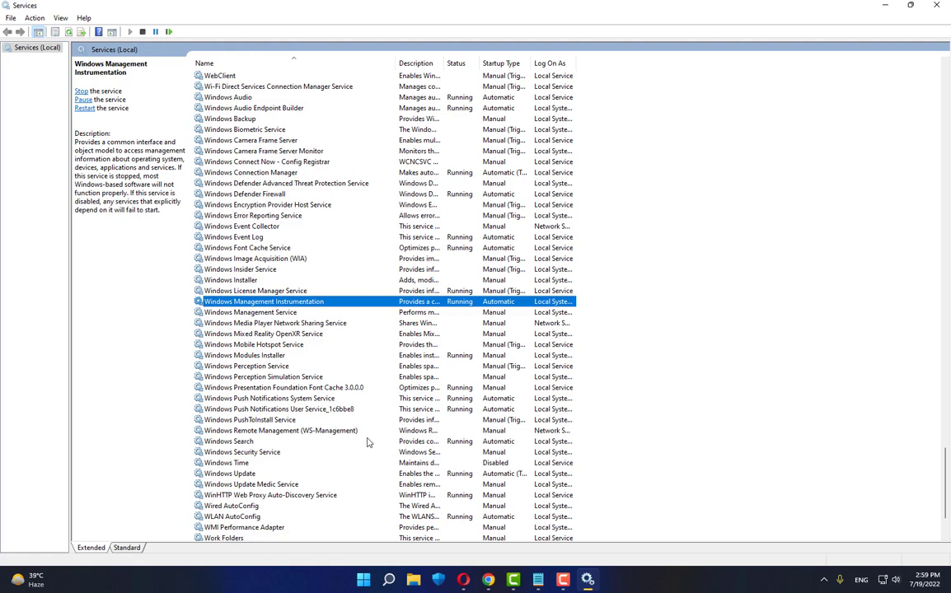
pyautogui.press('b')
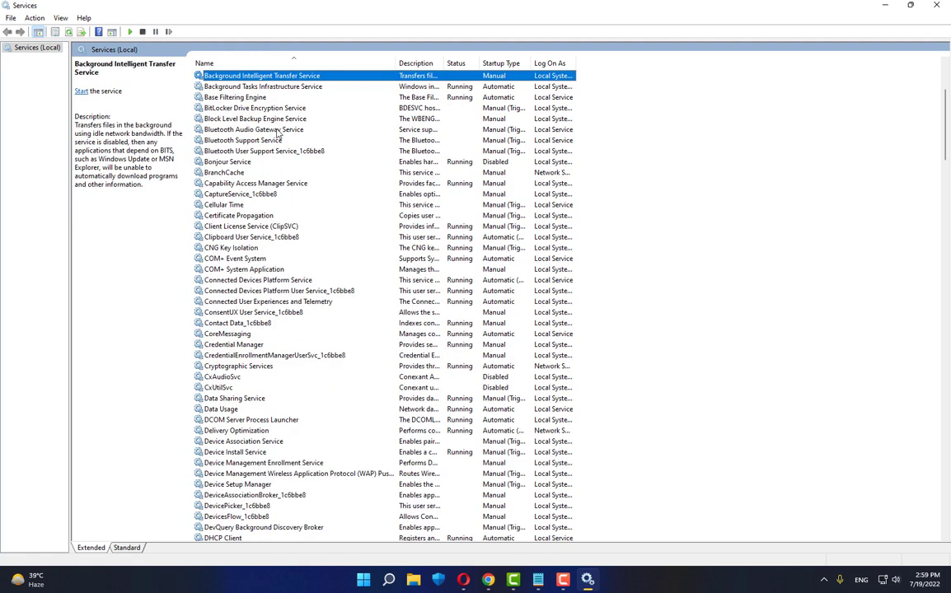
pyautogui.doubleClick(288, 75)
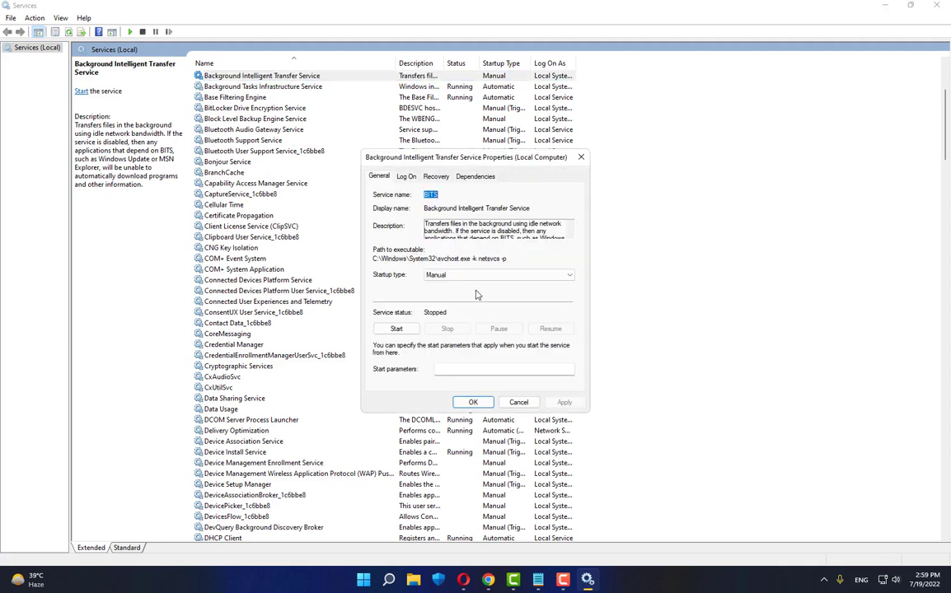
pyautogui.click(450, 276)
pyautogui.click(441, 293)
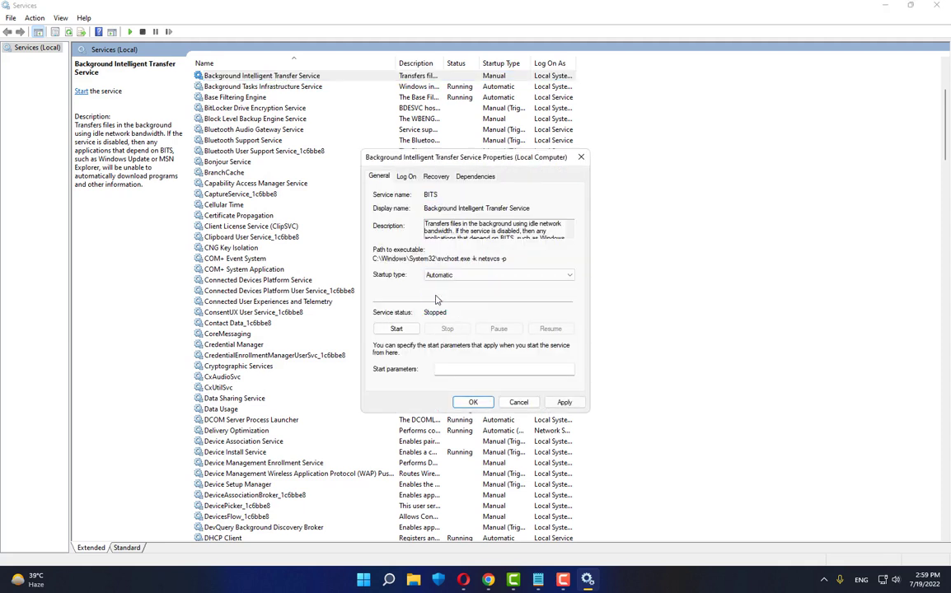
pyautogui.click(396, 330)
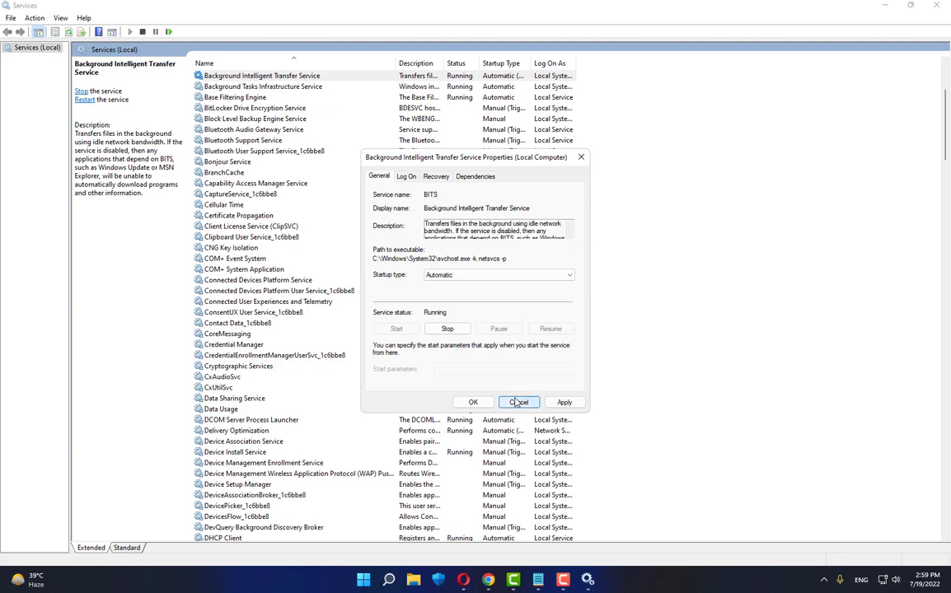
pyautogui.click(564, 402)
pyautogui.click(473, 402)
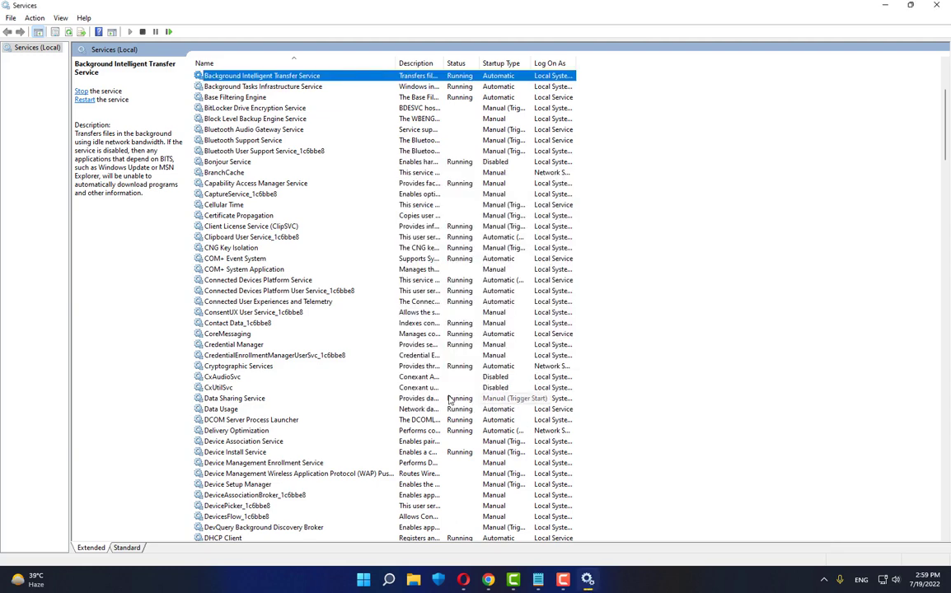
# Find the Network Store Interface Service, set its startup type to Automatic and apply the change.
pyautogui.click(271, 345)
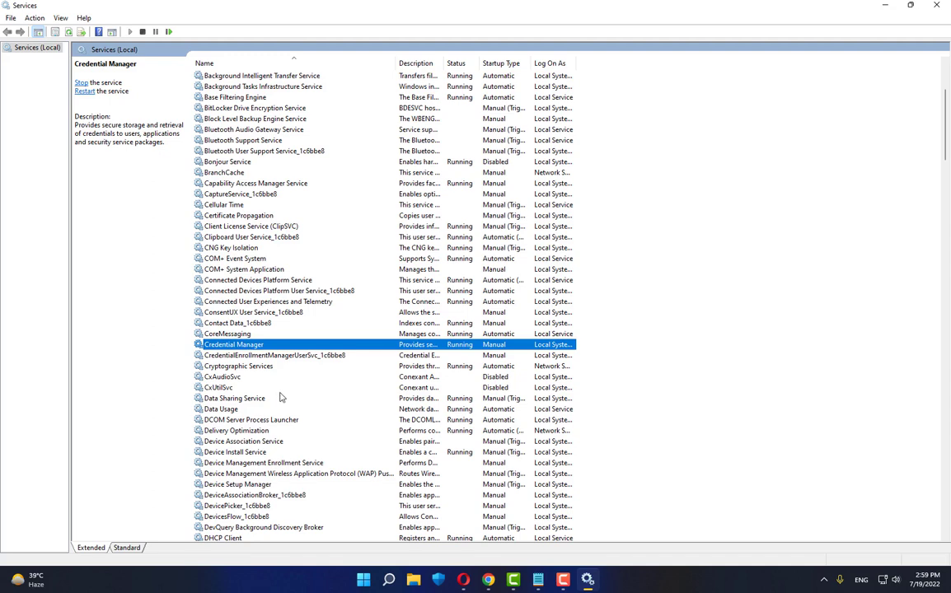
pyautogui.press('m')
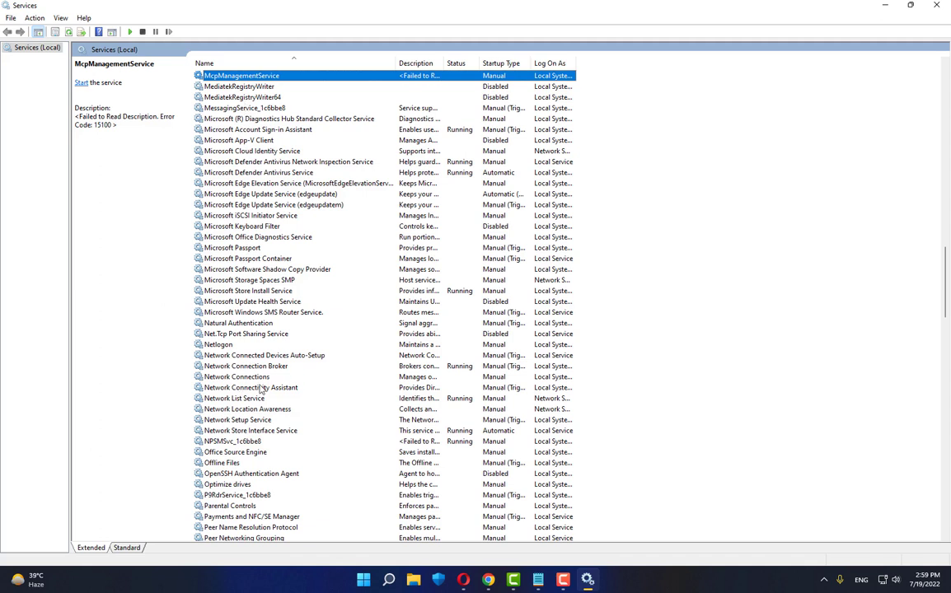
pyautogui.scroll(-1, 267, 370)
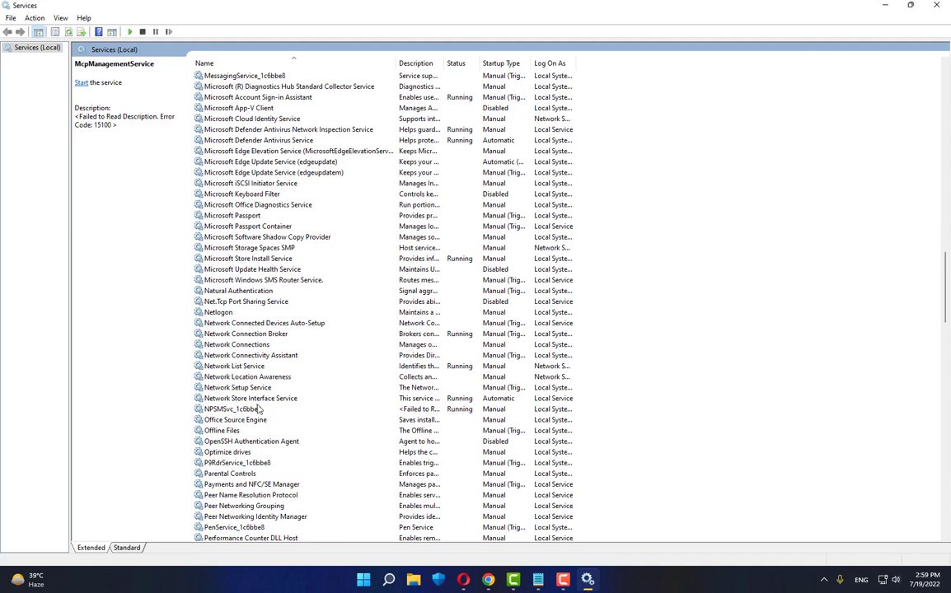
pyautogui.click(266, 402)
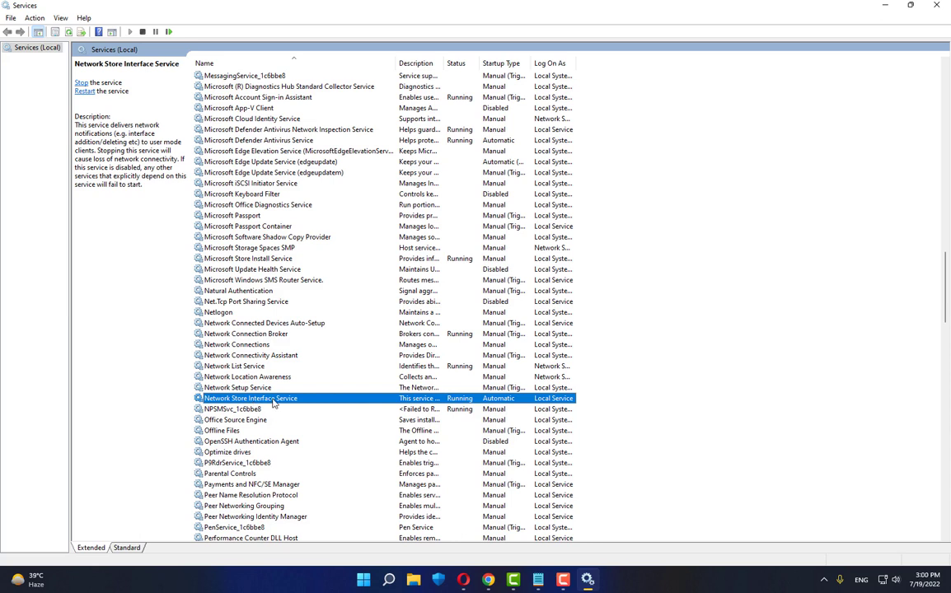
pyautogui.doubleClick(274, 402)
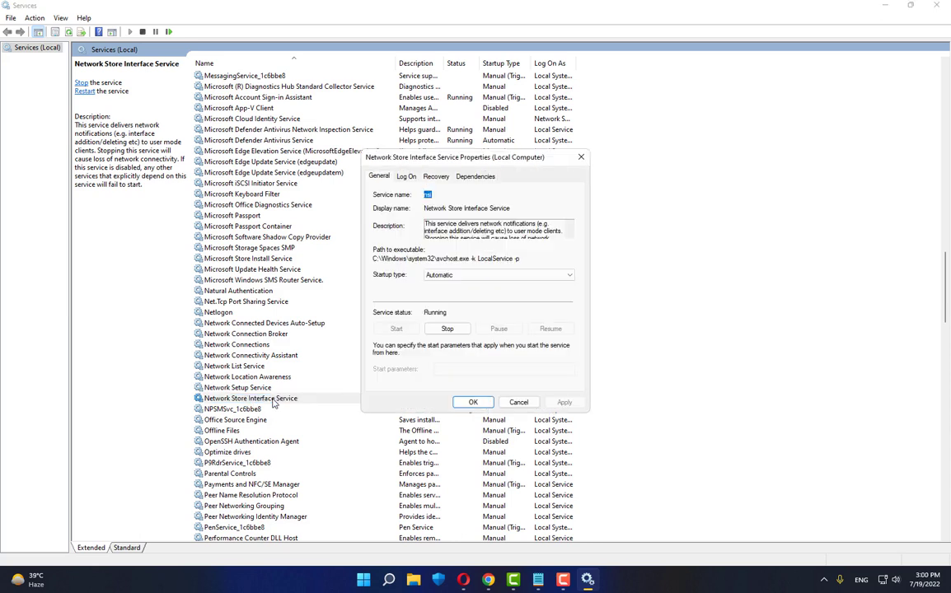
pyautogui.click(449, 275)
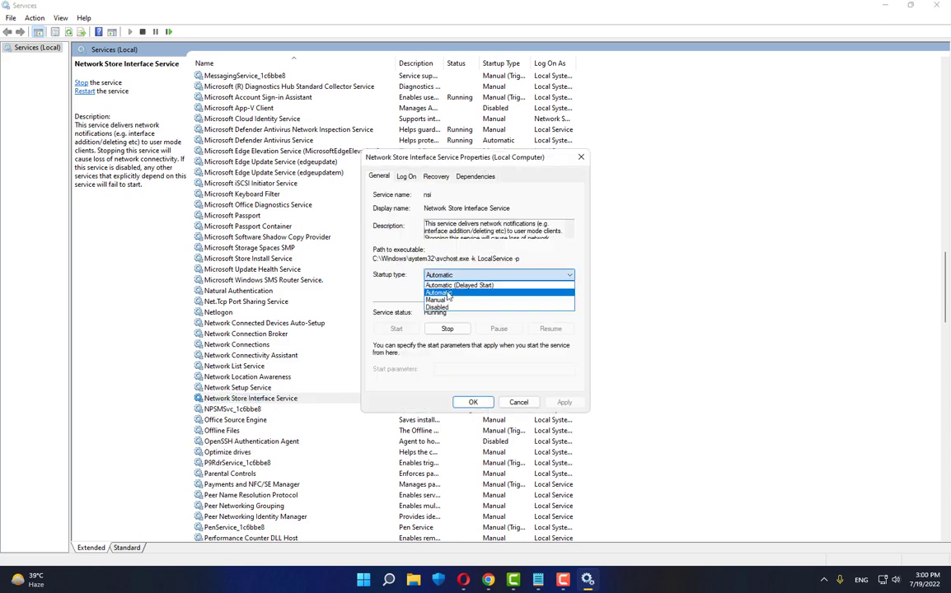
pyautogui.click(448, 295)
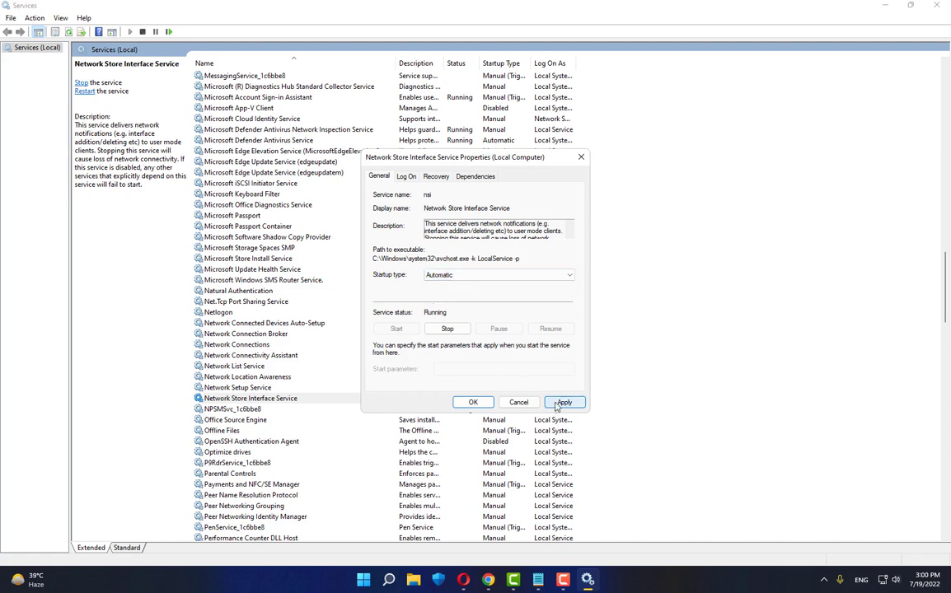
pyautogui.click(474, 402)
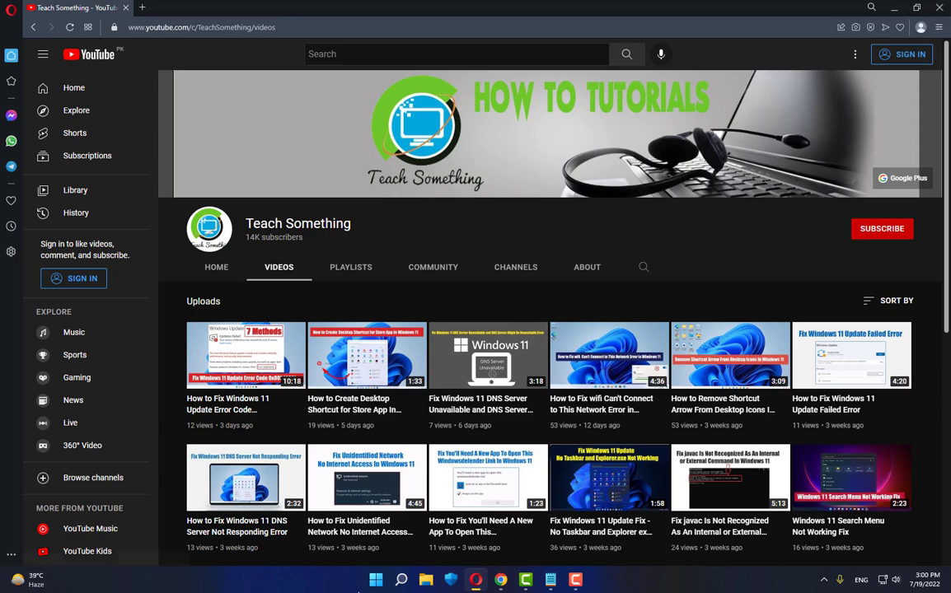
pyautogui.click(376, 579)
pyautogui.click(615, 540)
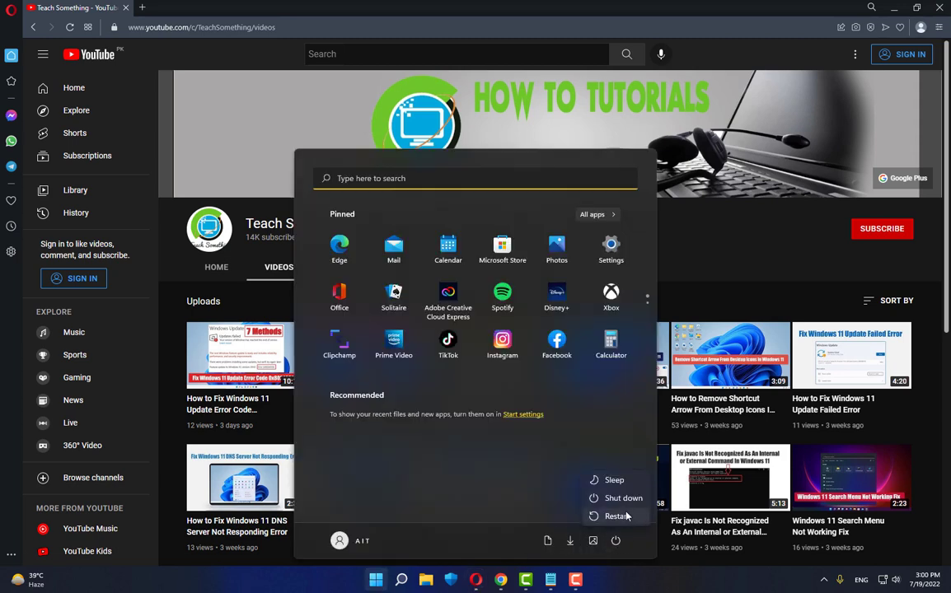
pyautogui.click(700, 221)
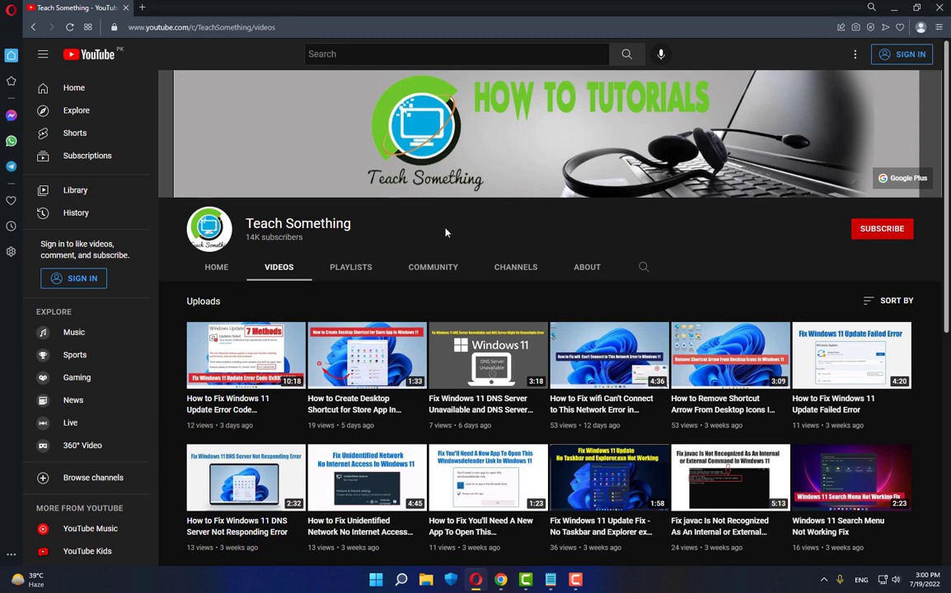
pyautogui.click(577, 580)
pyautogui.click(896, 529)
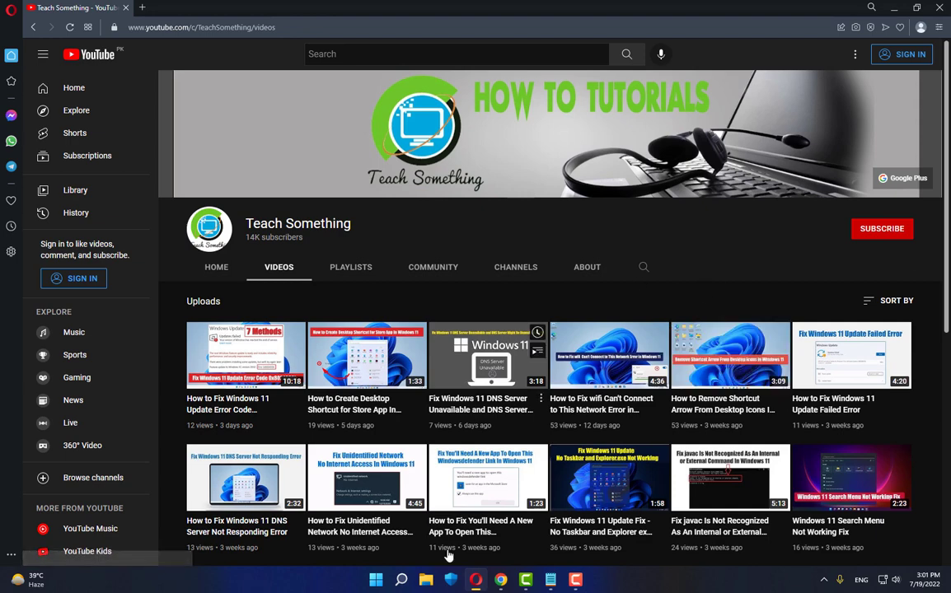
# Search Windows for "power" and run Windows PowerShell as administrator.
pyautogui.click(401, 581)
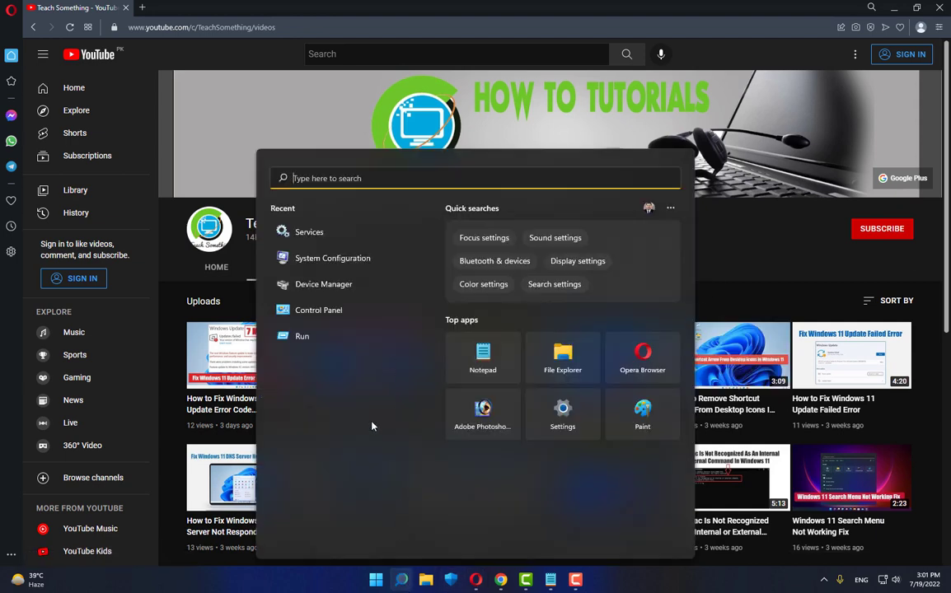
pyautogui.write('power')
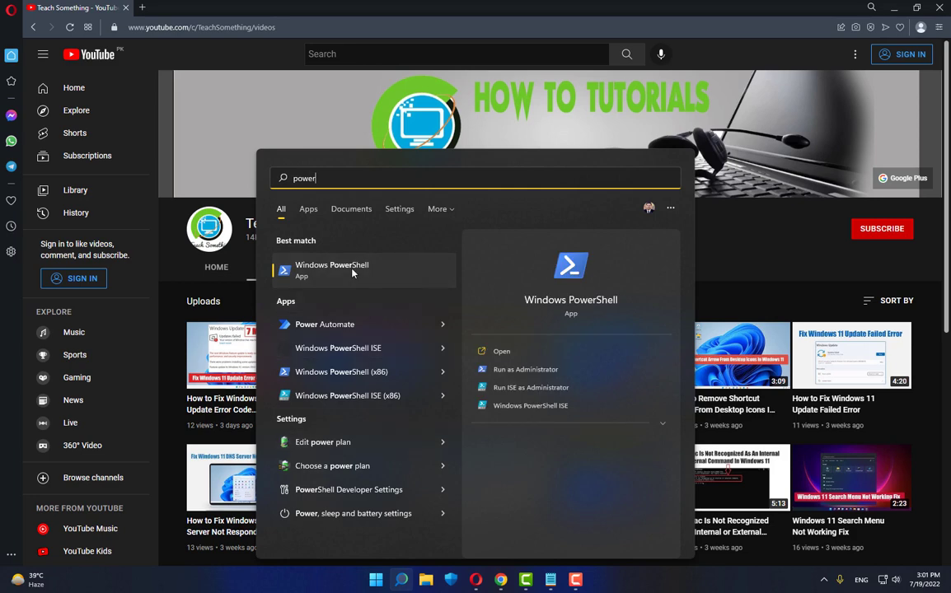
pyautogui.rightClick(365, 272)
pyautogui.click(409, 285)
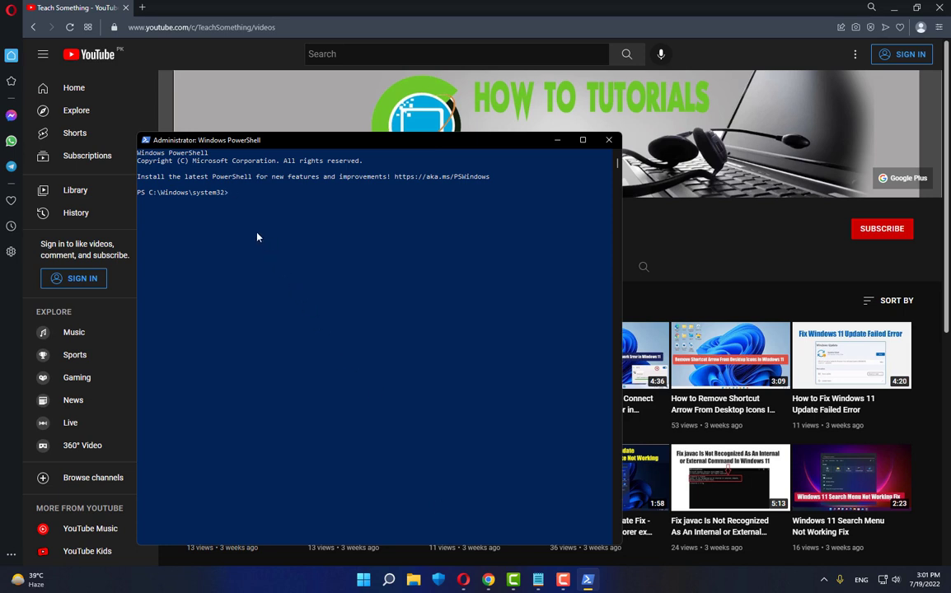
# Paste and run Get-AppXPackage *WindowsStore* -AllUsers | Foreach {Add-AppxPackage -DisableDevelopmentMode -Register "$($_.InstallLocation)\AppXManifest.xml"}, then exit PowerShell.
pyautogui.click(145, 140)
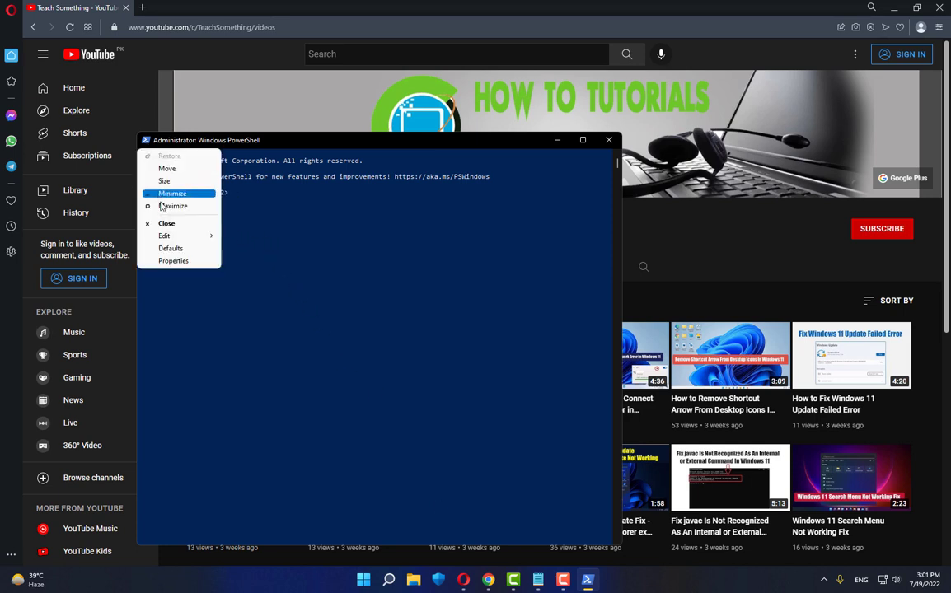
pyautogui.moveTo(164, 236)
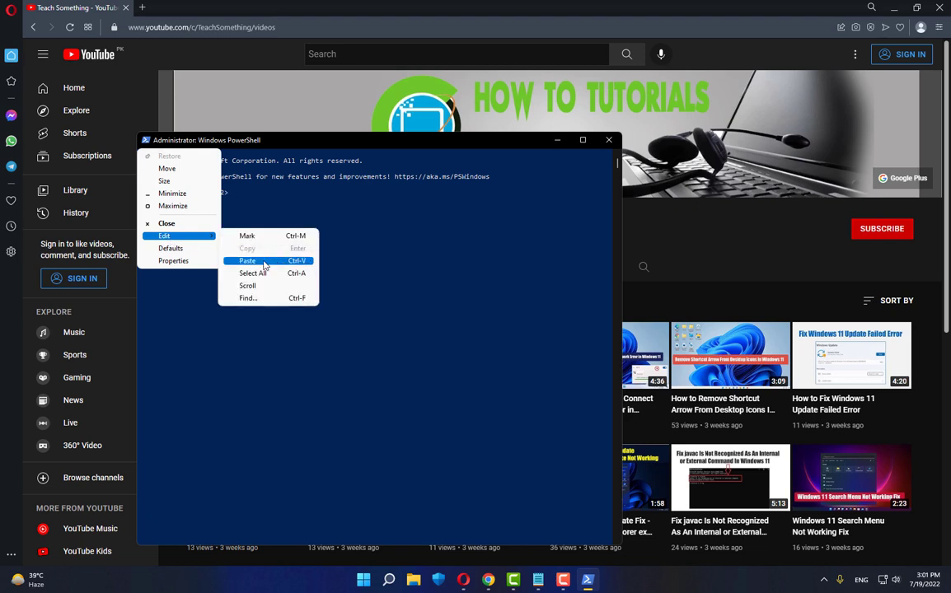
pyautogui.click(264, 263)
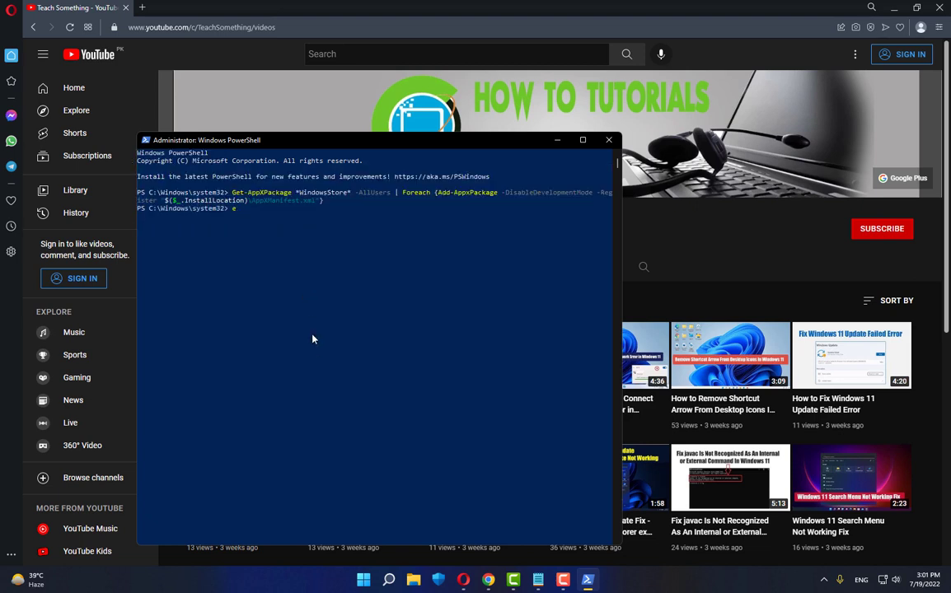
pyautogui.write('exit')
pyautogui.press('Return')
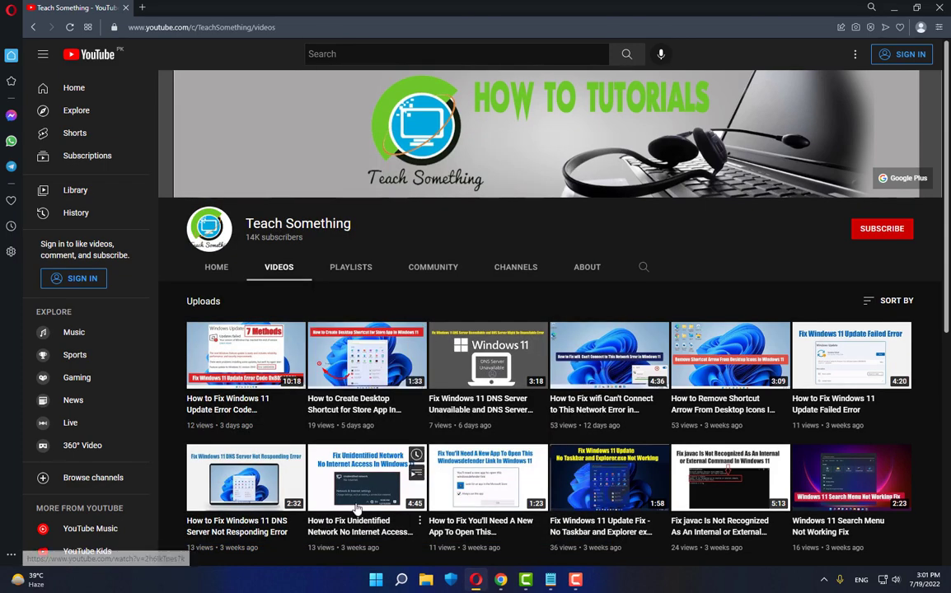
pyautogui.press('super')
pyautogui.click(620, 543)
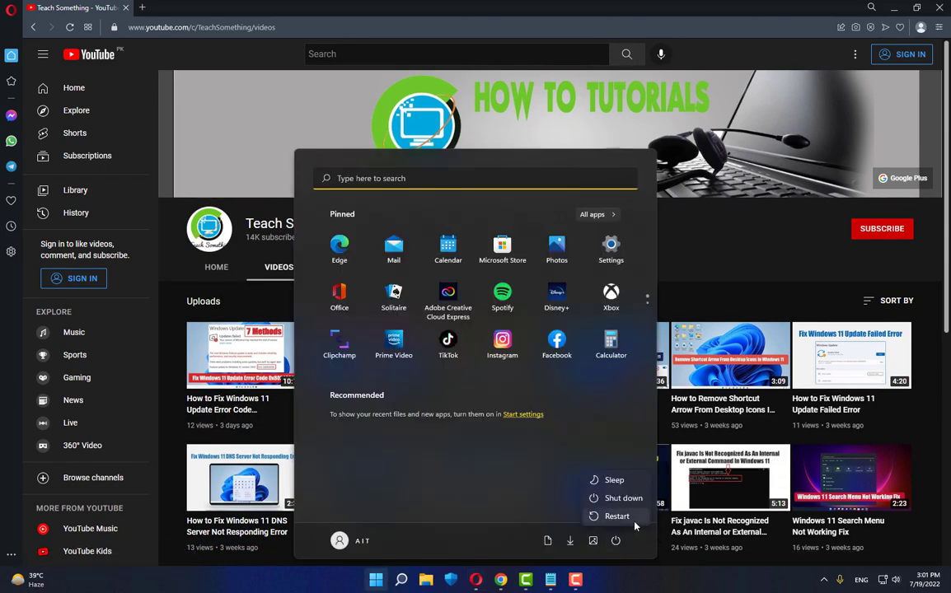
pyautogui.click(735, 215)
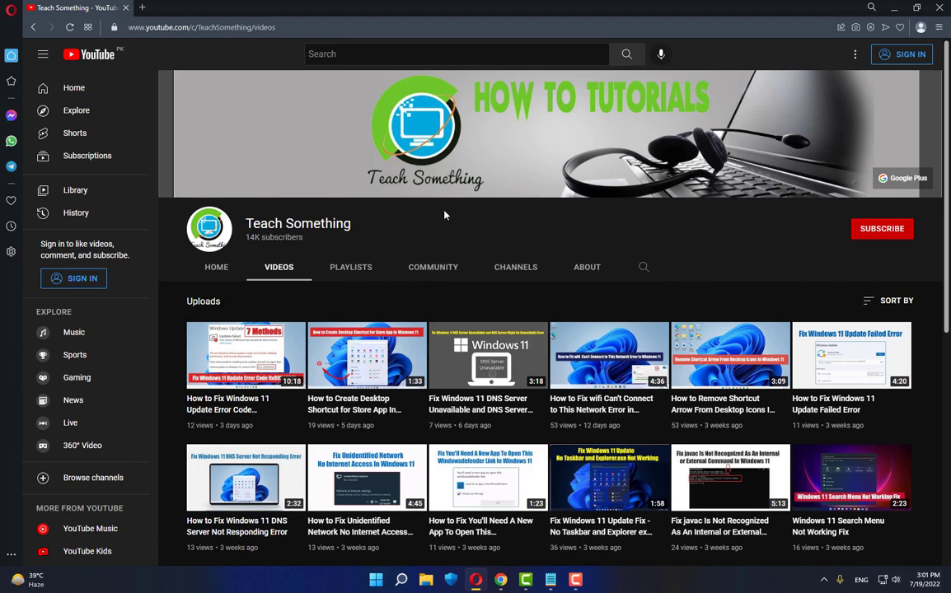
# Search Windows for "po" and open another Windows PowerShell session as administrator.
pyautogui.press('super+s')
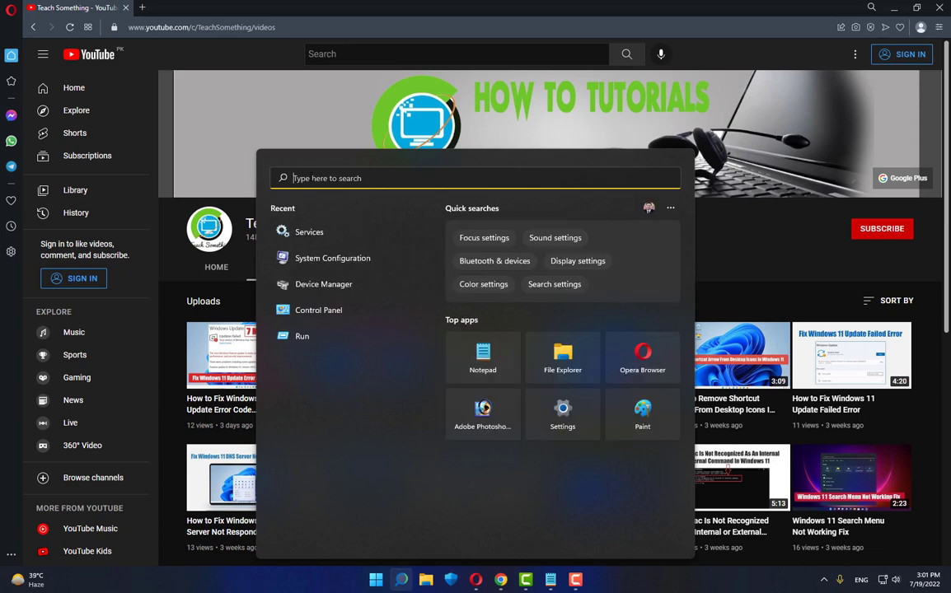
pyautogui.write('po')
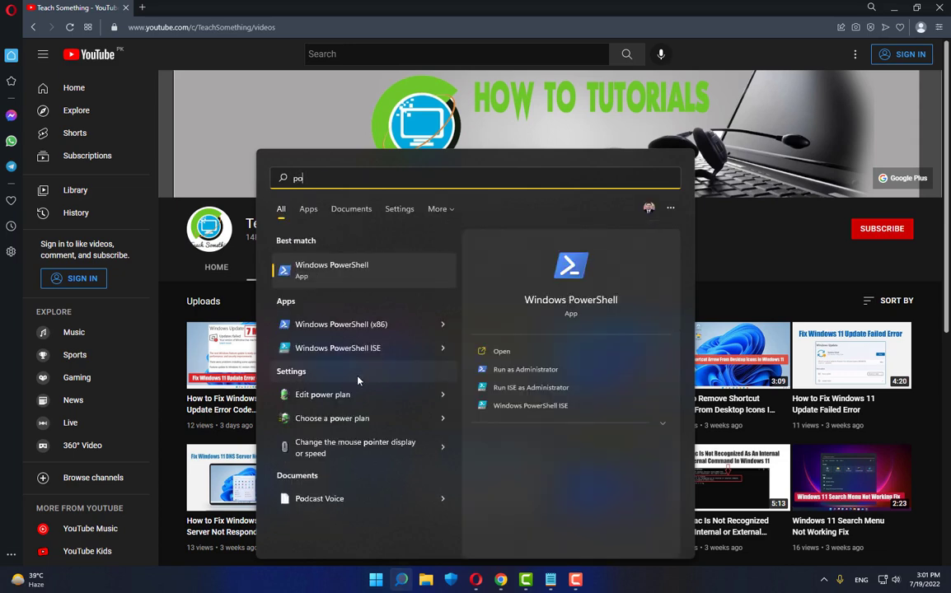
pyautogui.rightClick(365, 278)
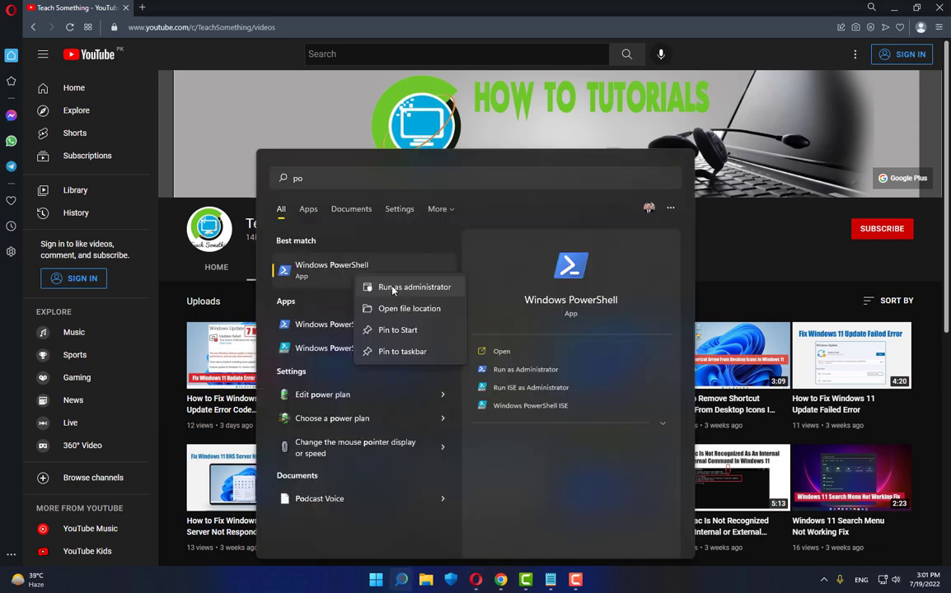
pyautogui.click(389, 258)
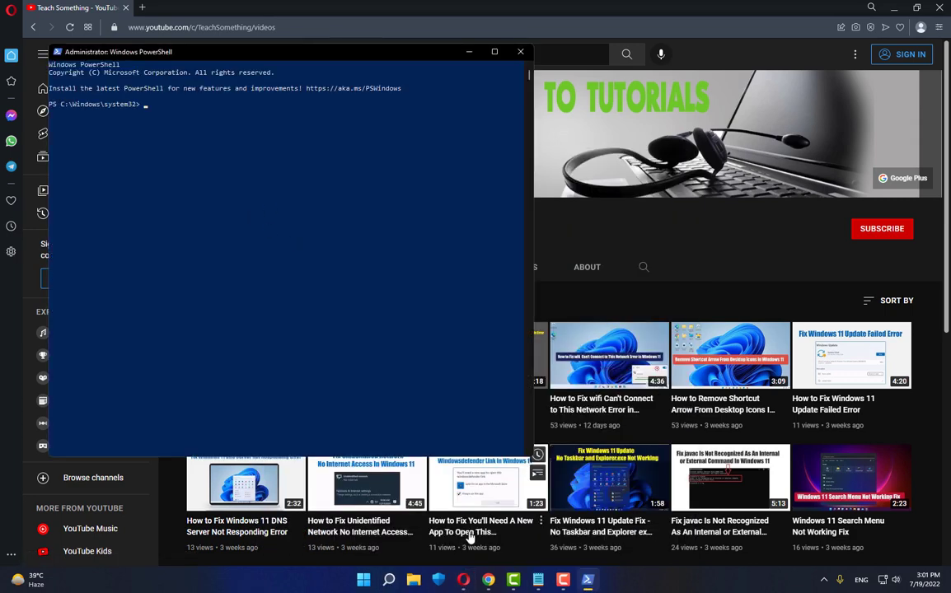
# Switch to the Notepad command list and copy the Uninstall Store App command, Get-AppxPackage *windowsstore* | Remove-AppxPackage, then minimize Notepad.
pyautogui.moveTo(538, 581)
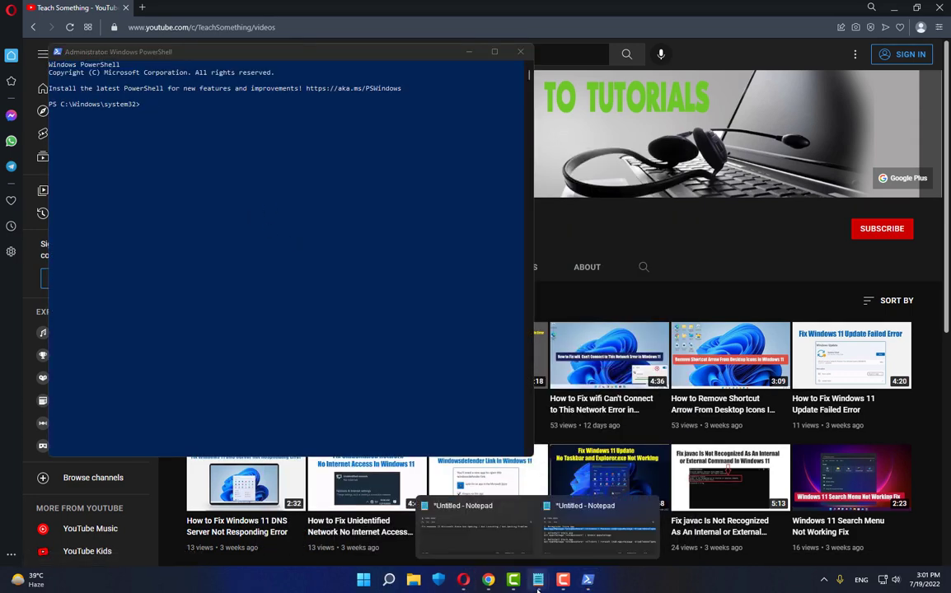
pyautogui.click(579, 538)
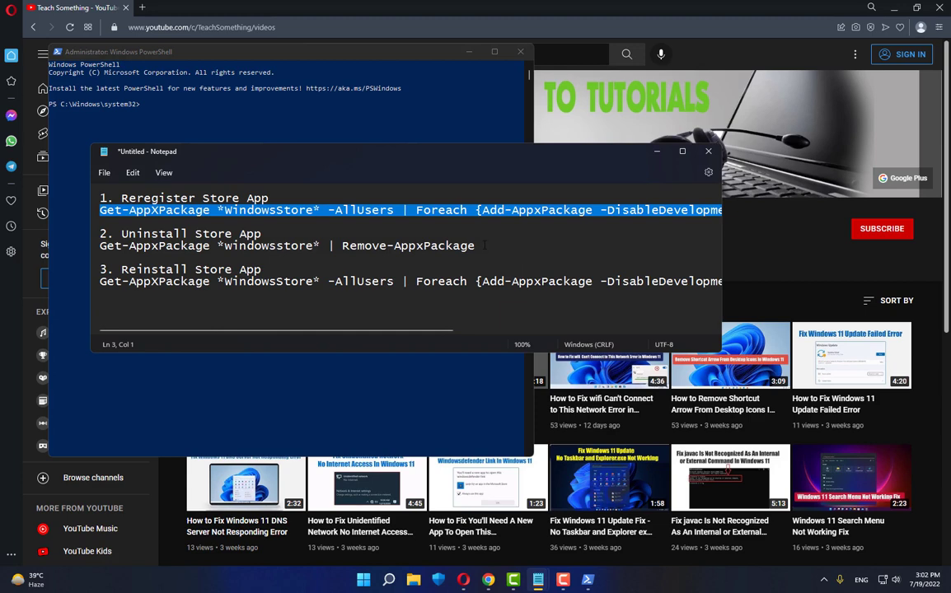
pyautogui.moveTo(485, 244); pyautogui.dragTo(99, 245)
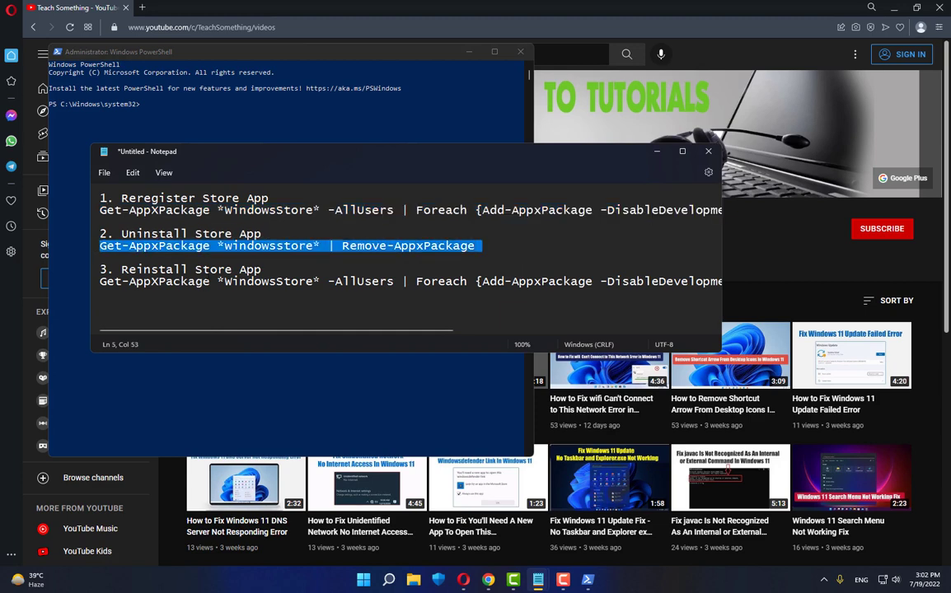
pyautogui.rightClick(252, 245)
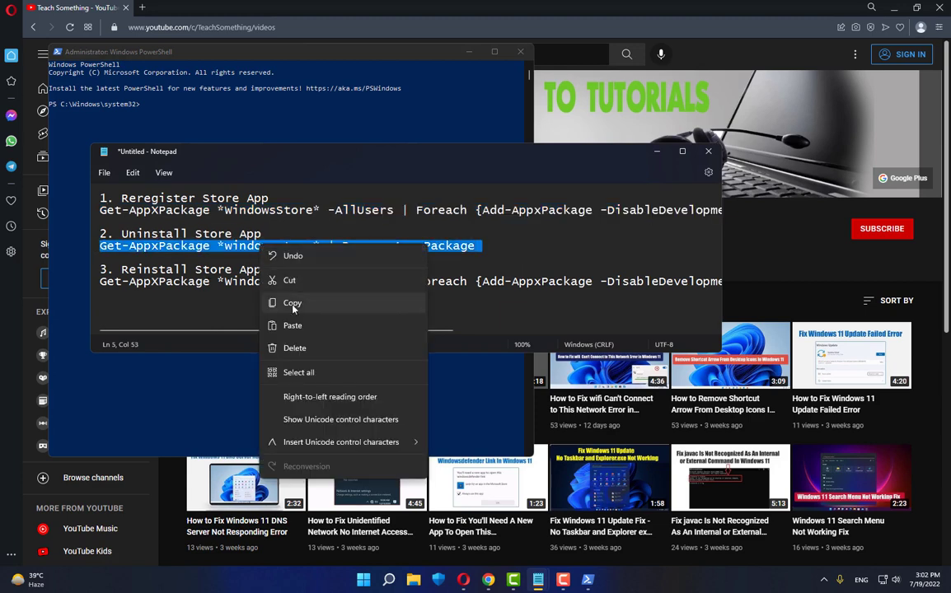
pyautogui.click(272, 288)
pyautogui.click(657, 152)
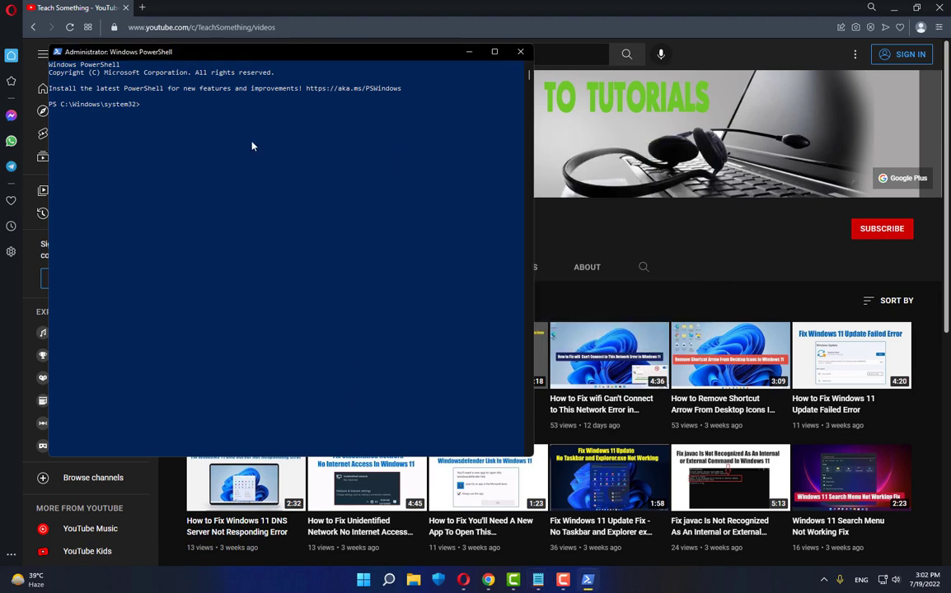
# Paste and run Get-AppxPackage *windowsstore* | Remove-AppxPackage in PowerShell, then exit the session.
pyautogui.click(56, 52)
pyautogui.moveTo(79, 146)
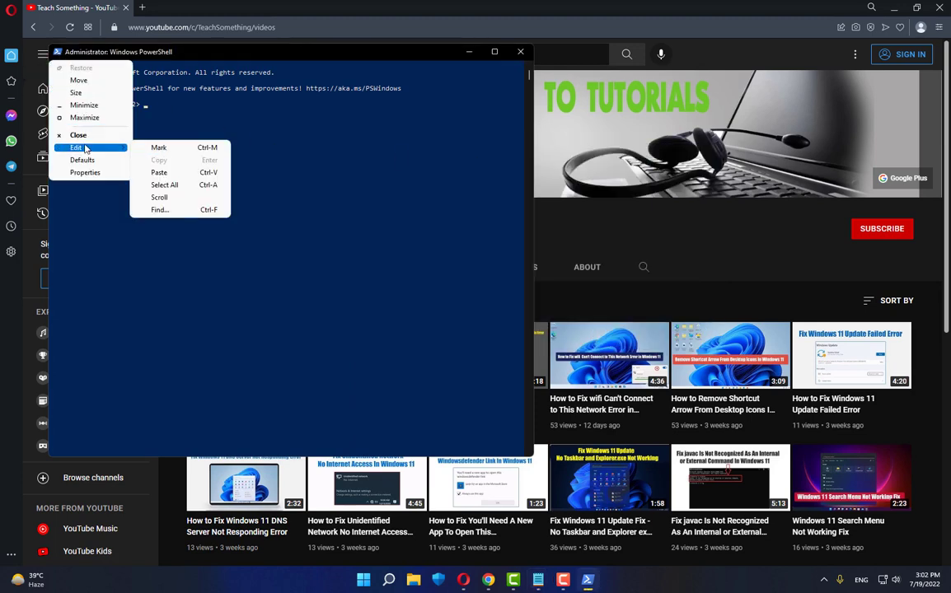
pyautogui.click(159, 172)
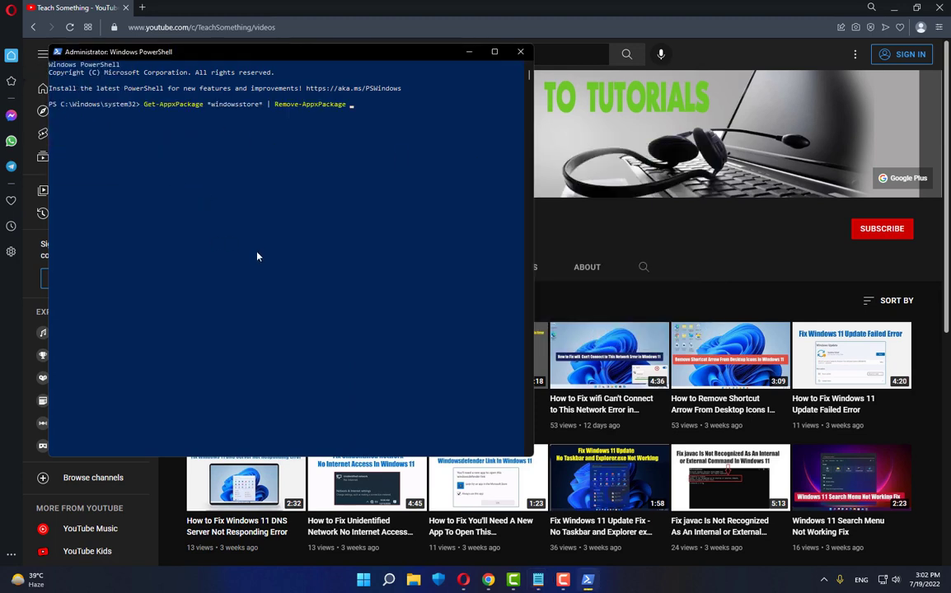
pyautogui.press('Return')
pyautogui.write('exit')
pyautogui.press('Return')
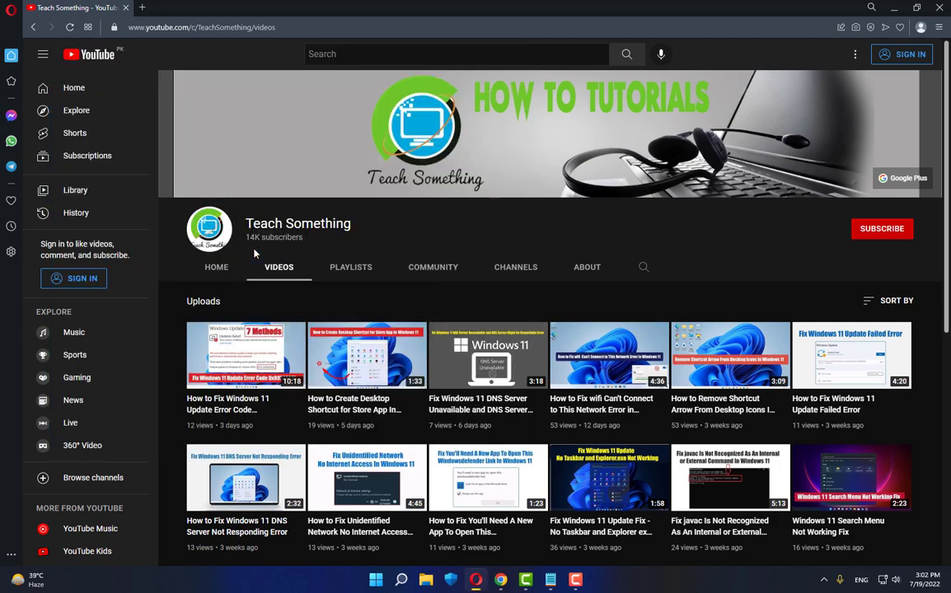
# View the Windows power options with the Restart choice and dismiss them without restarting.
pyautogui.click(379, 582)
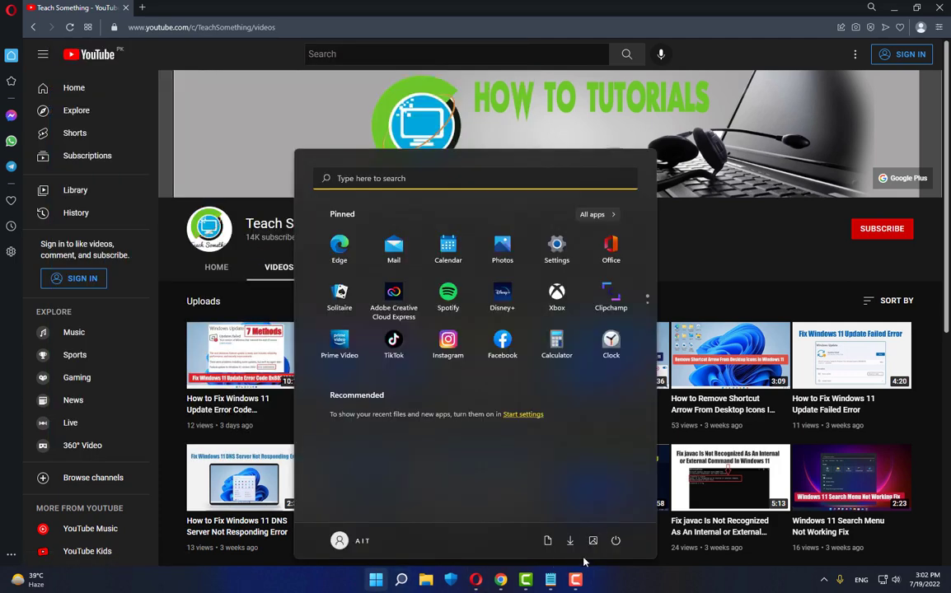
pyautogui.click(616, 541)
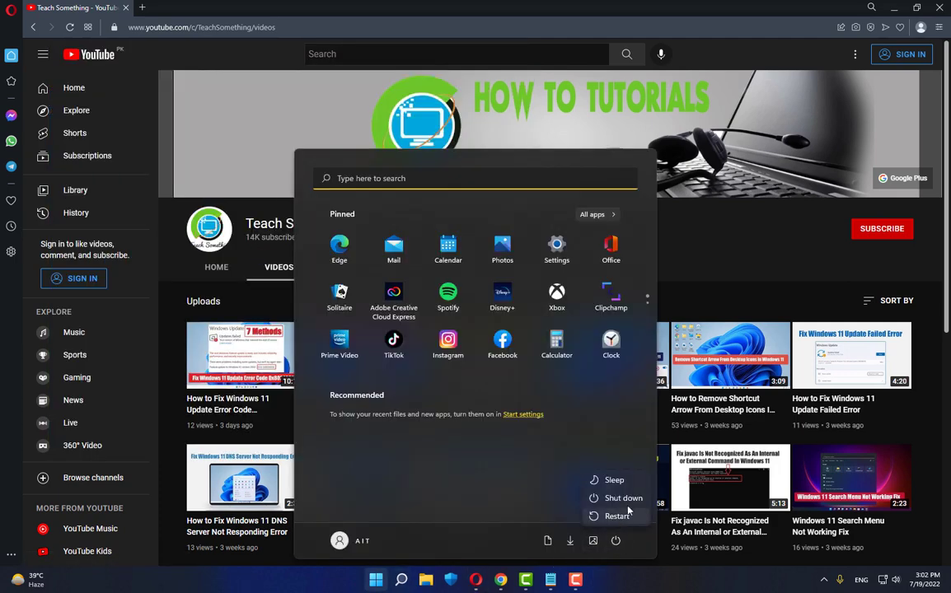
pyautogui.click(730, 253)
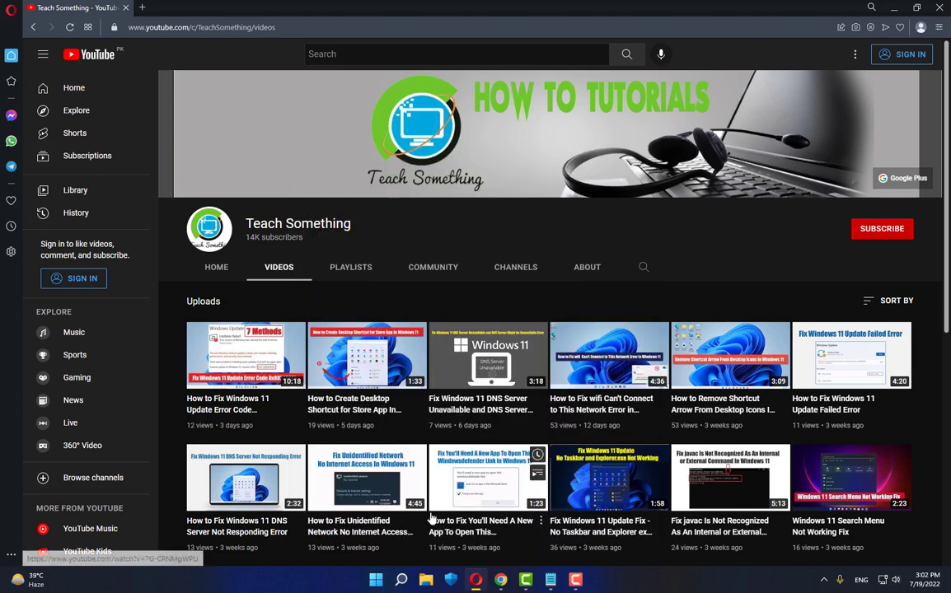
# Search Windows for "power" and run a new Windows PowerShell session as administrator.
pyautogui.click(401, 580)
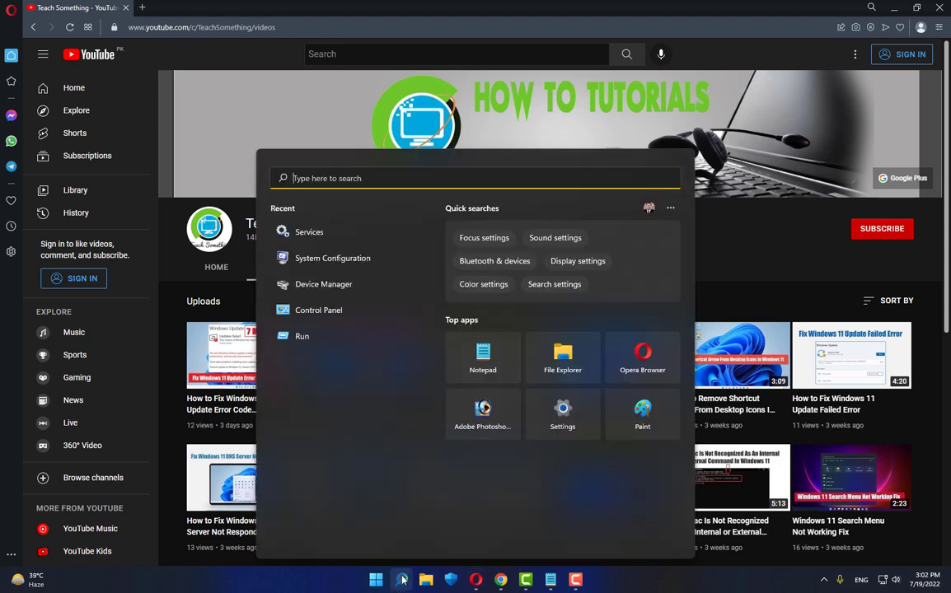
pyautogui.write('power')
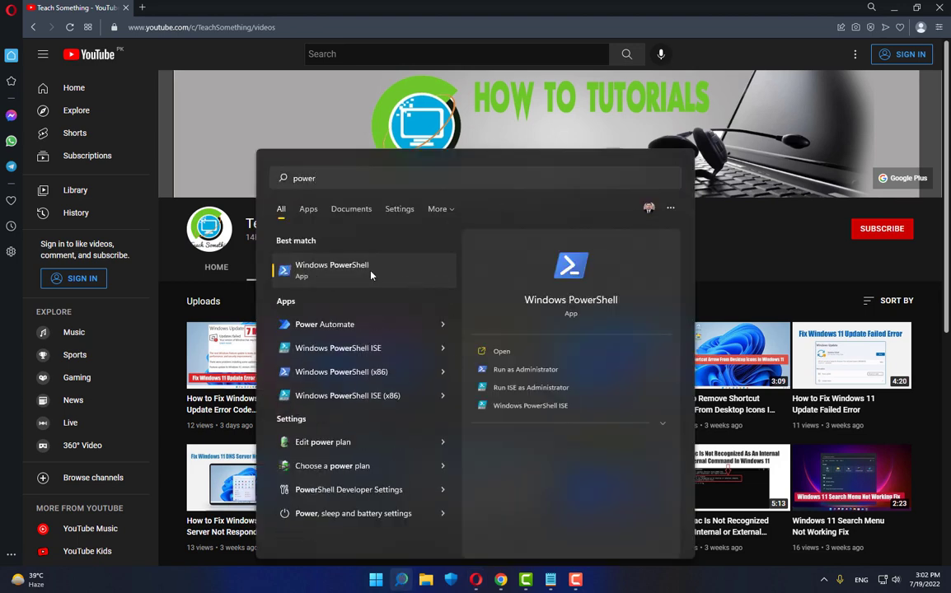
pyautogui.rightClick(371, 276)
pyautogui.click(402, 287)
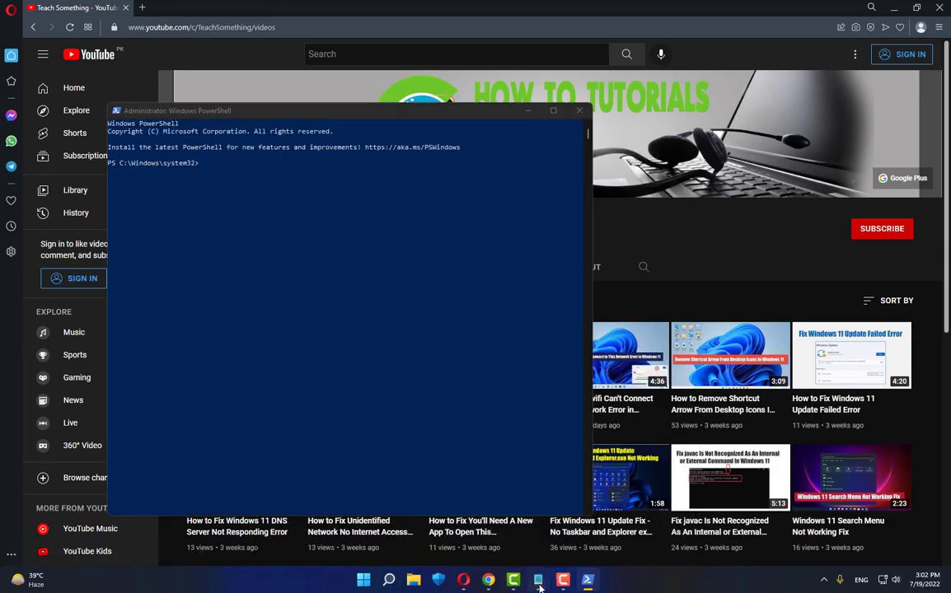
# Switch to the Notepad command list, copy the full command under Reinstall Store App, and minimize Notepad.
pyautogui.moveTo(539, 586)
pyautogui.click(596, 544)
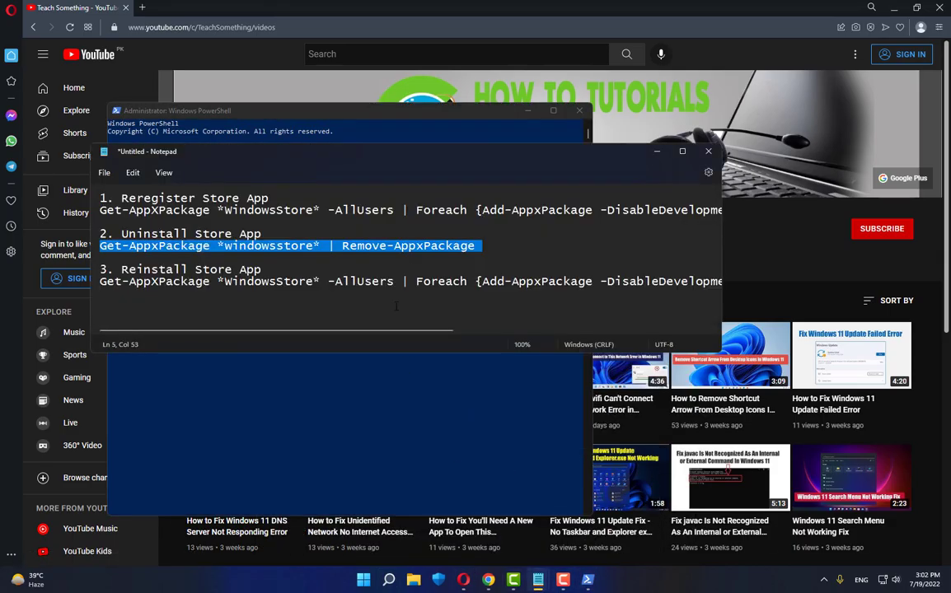
pyautogui.tripleClick(93, 282)
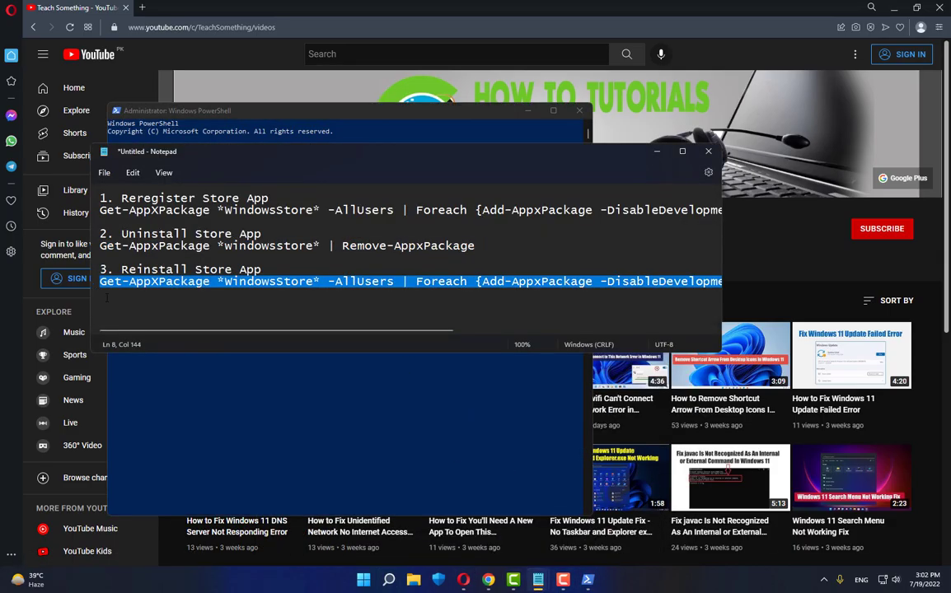
pyautogui.rightClick(152, 282)
pyautogui.click(183, 337)
pyautogui.click(655, 152)
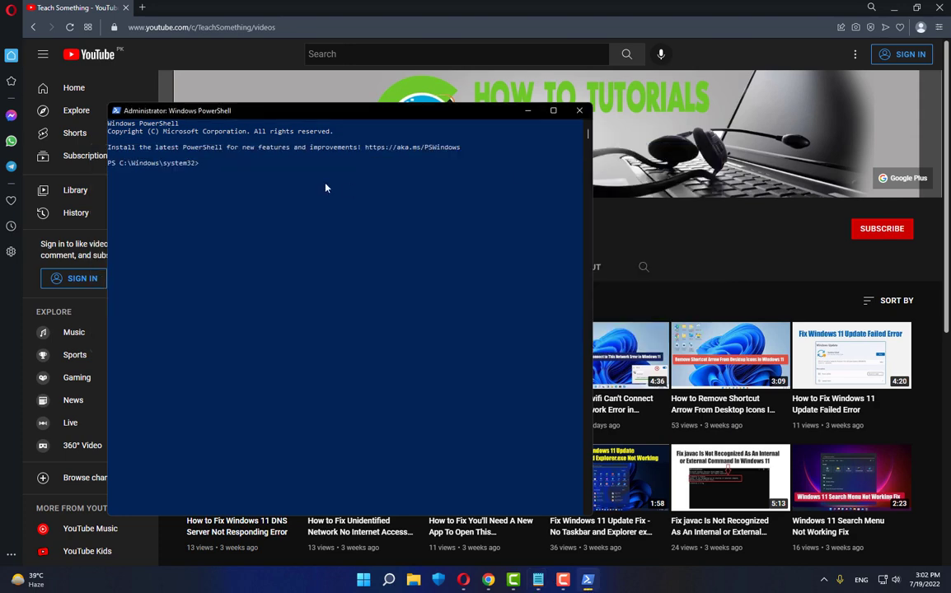
# Paste and run Get-AppXPackage *WindowsStore* -AllUsers | Foreach {Add-AppxPackage -DisableDevelopmentMode -Register "$($_.InstallLocation)\AppXManifest.xml"} to reinstall the Store, then exit PowerShell.
pyautogui.click(115, 111)
pyautogui.moveTo(152, 206)
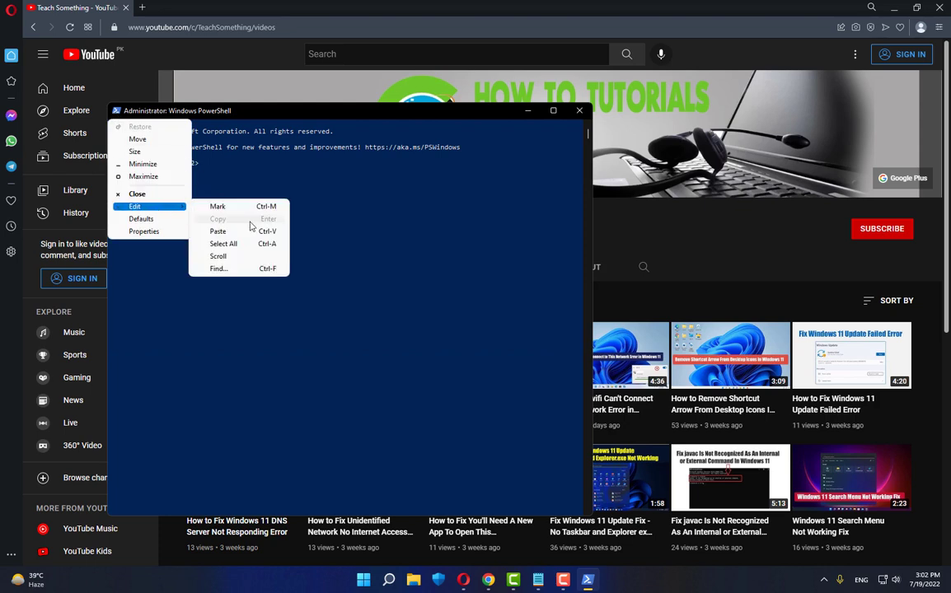
pyautogui.click(251, 231)
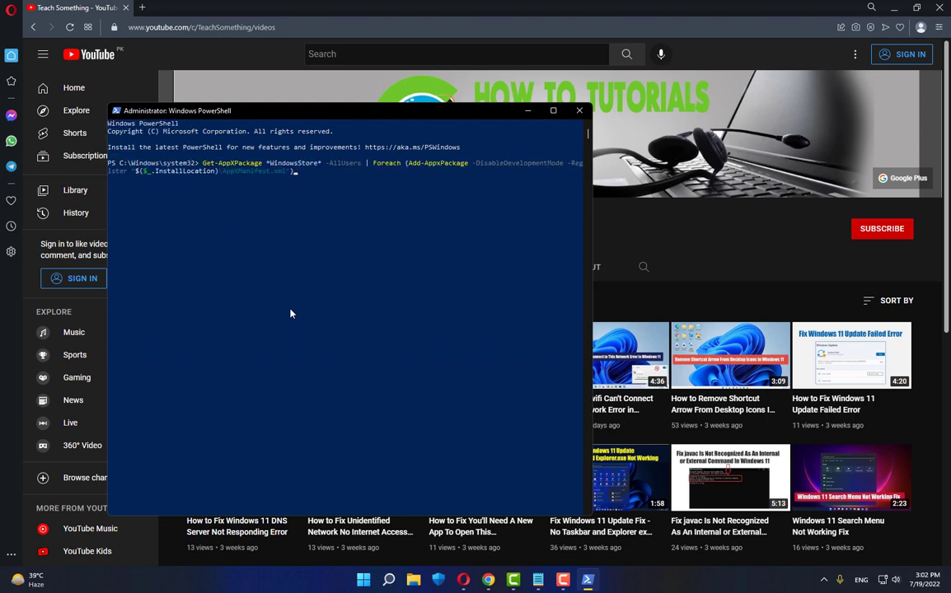
pyautogui.press('Return')
pyautogui.write('exit')
pyautogui.press('Return')
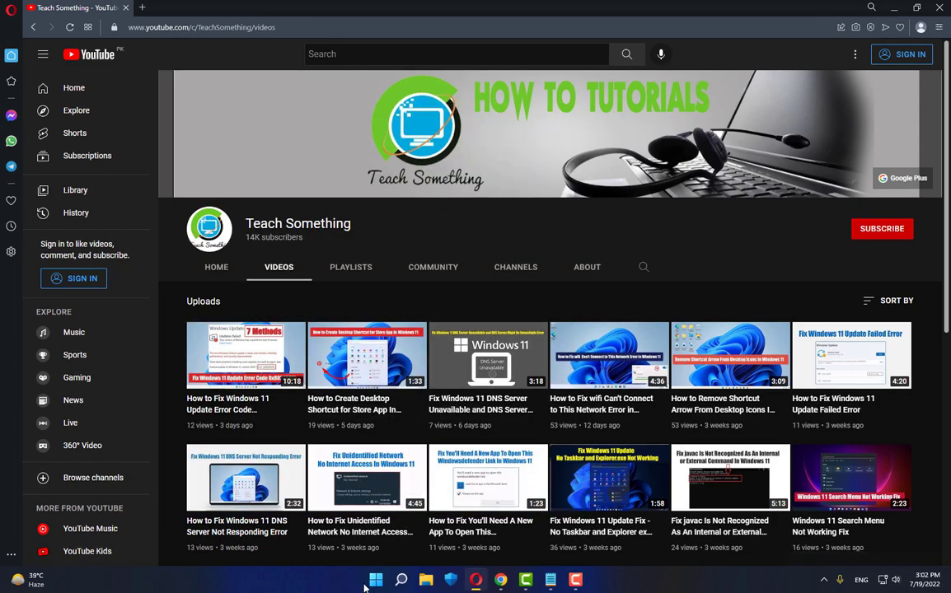
# View the Restart choice among the Windows power options again and close the Start menu without restarting.
pyautogui.press('super')
pyautogui.click(616, 540)
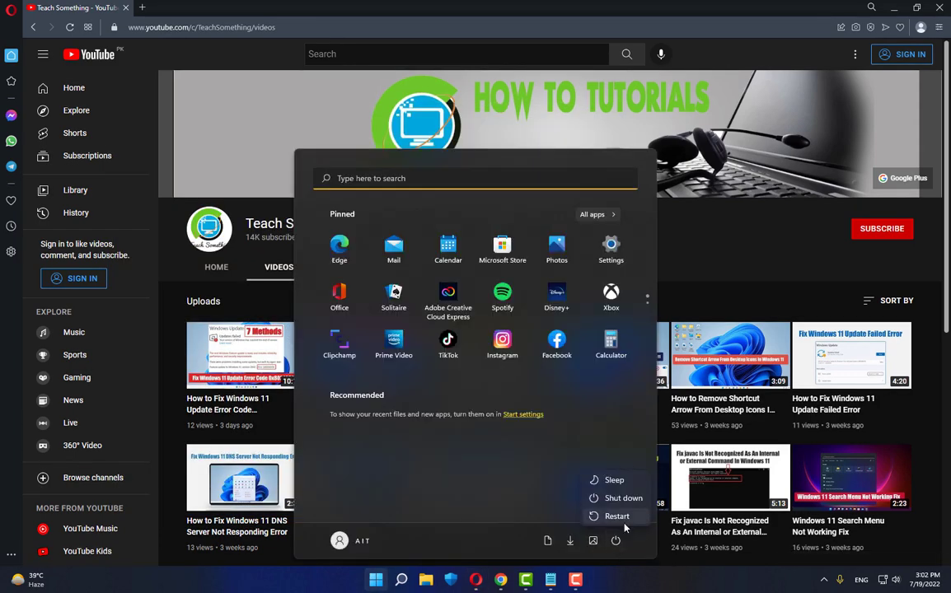
pyautogui.click(742, 239)
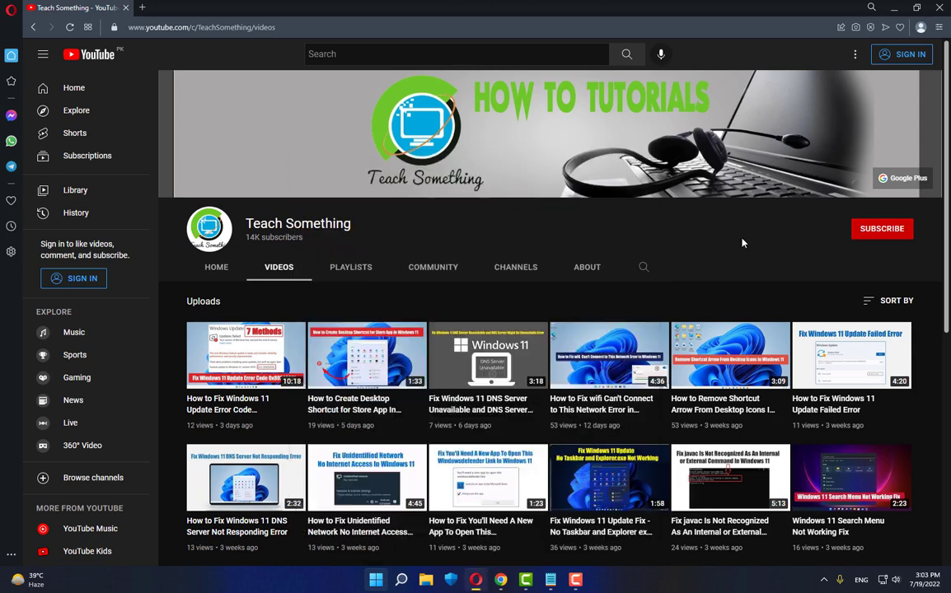